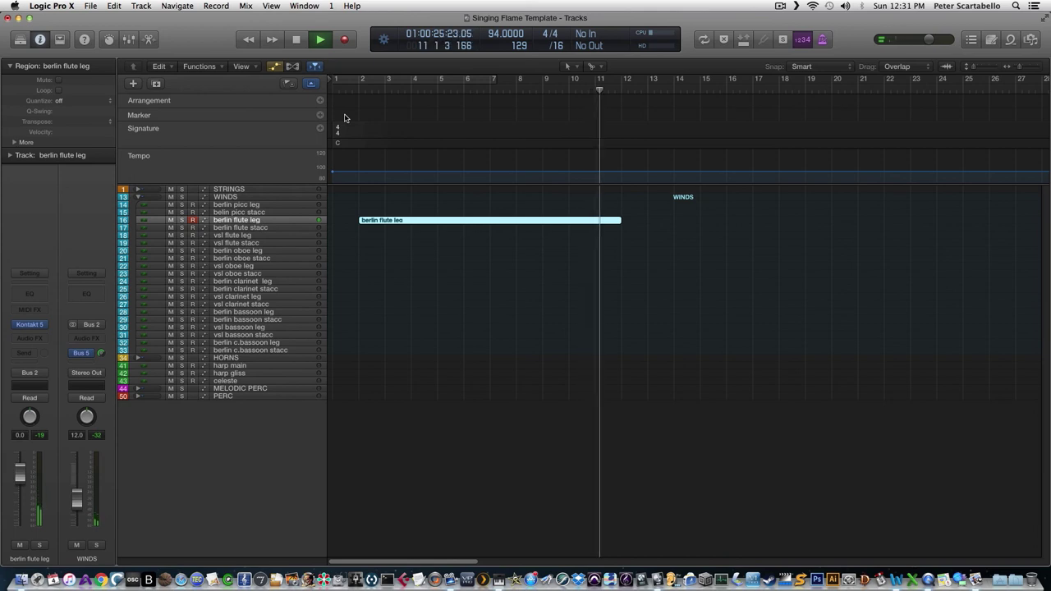
# - Copy the berlin flute leg region onto the berlin oboe leg track at bar 2 and play it with that track selected
pyautogui.press('space')
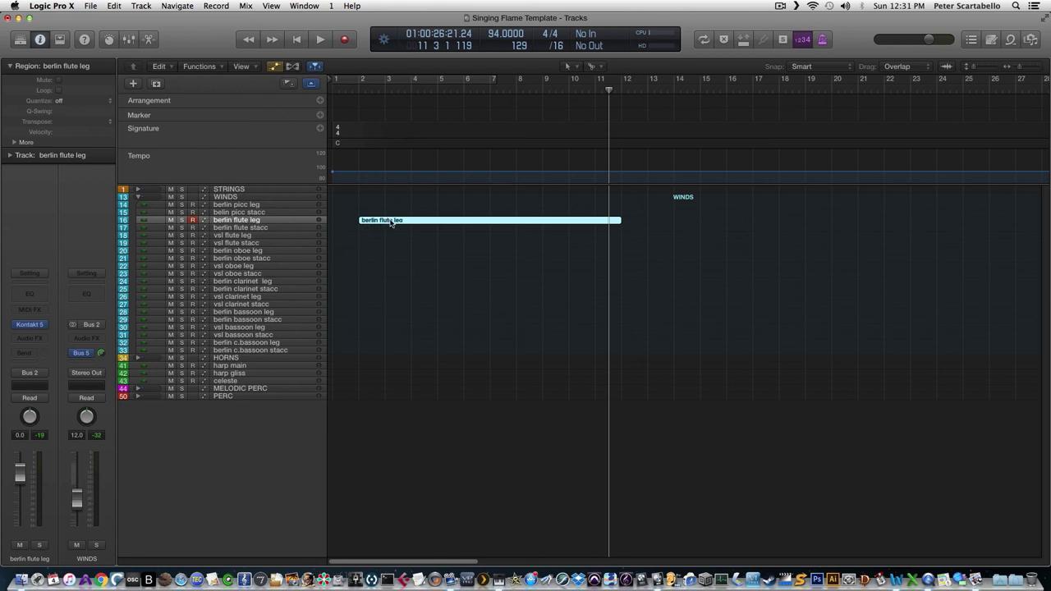
pyautogui.moveTo(391, 222); pyautogui.dragTo(389, 251)
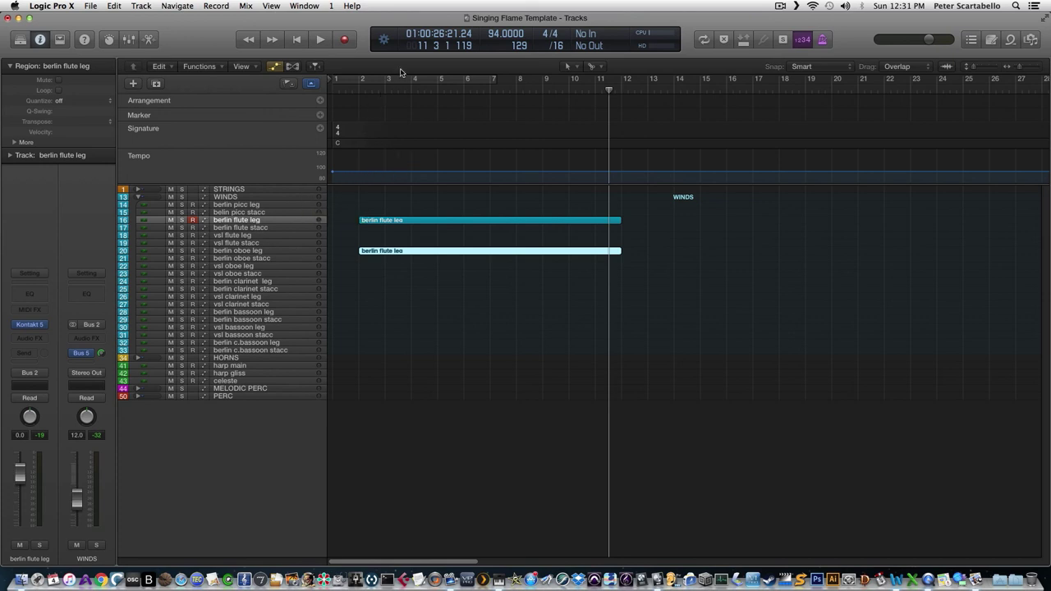
pyautogui.click(372, 91)
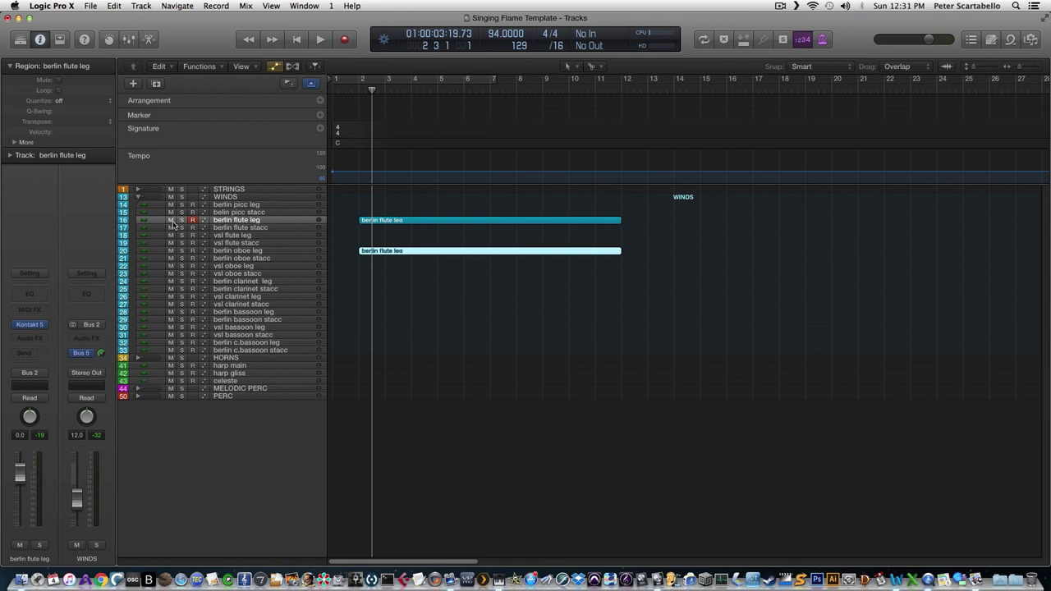
pyautogui.press('space')
pyautogui.click(246, 250)
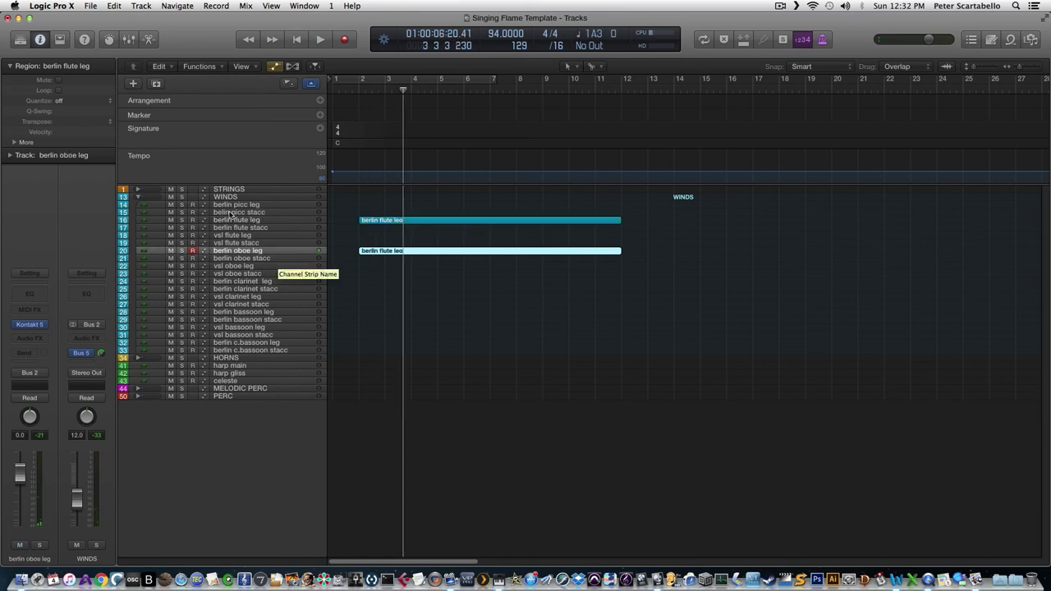
# - Mute the berlin flute leg track and play the copied melody on the oboe alone from bar 2
pyautogui.click(171, 220)
pyautogui.click(357, 92)
pyautogui.press('space')
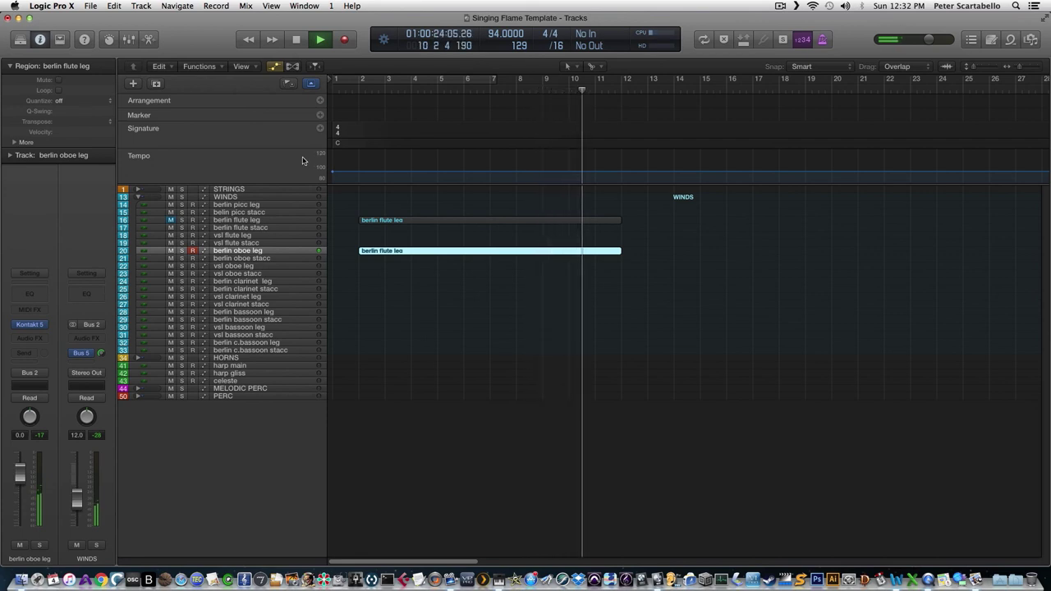
pyautogui.press('space')
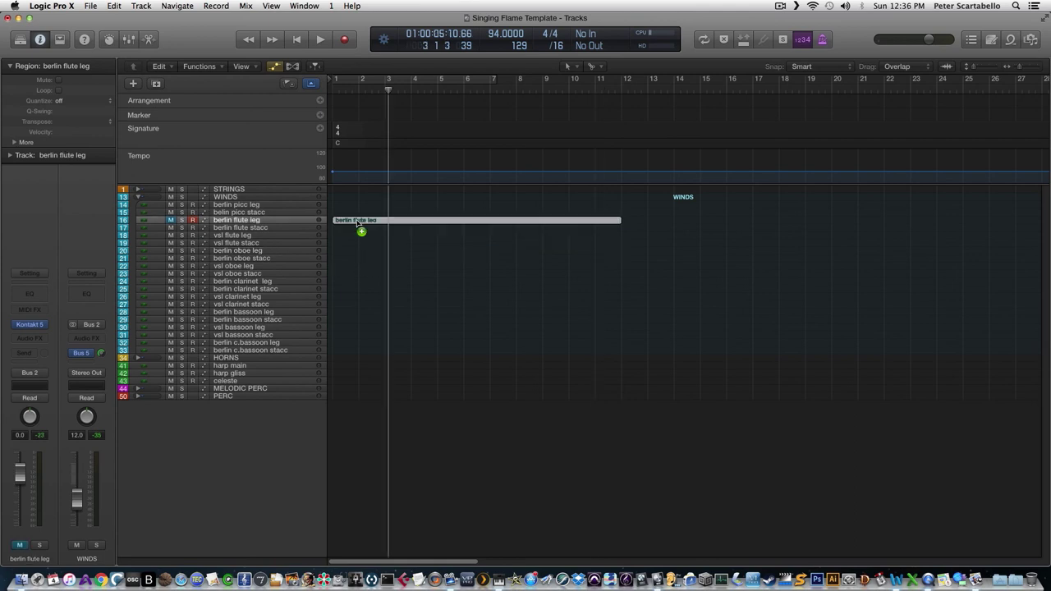
# - Copy the muted flute region onto the berlin clarinet leg track and play it from the start of the project
pyautogui.moveTo(357, 223); pyautogui.dragTo(357, 283)
pyautogui.press('Return')
pyautogui.press('space')
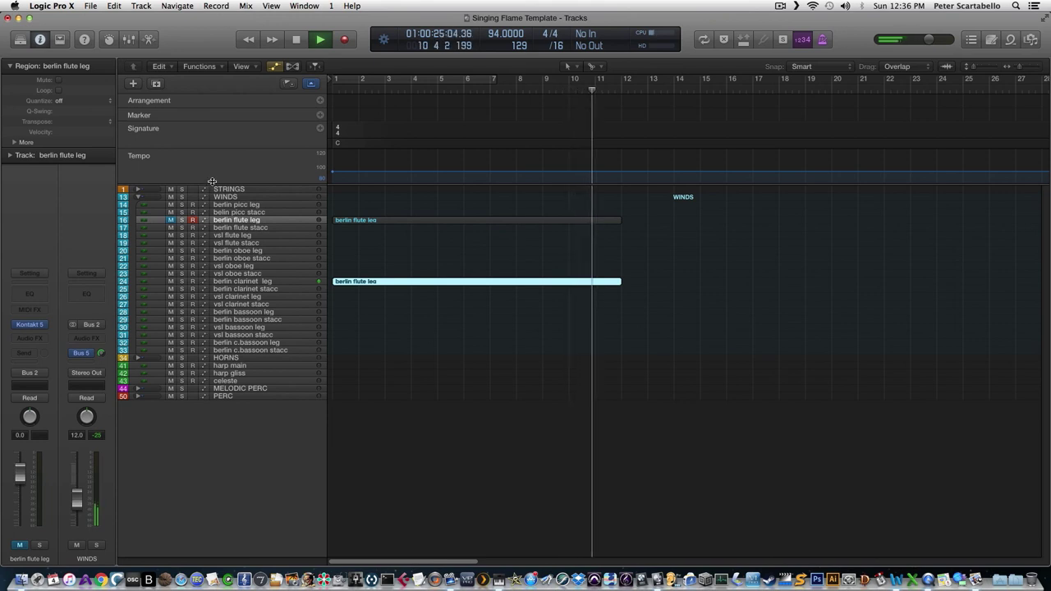
pyautogui.press('space')
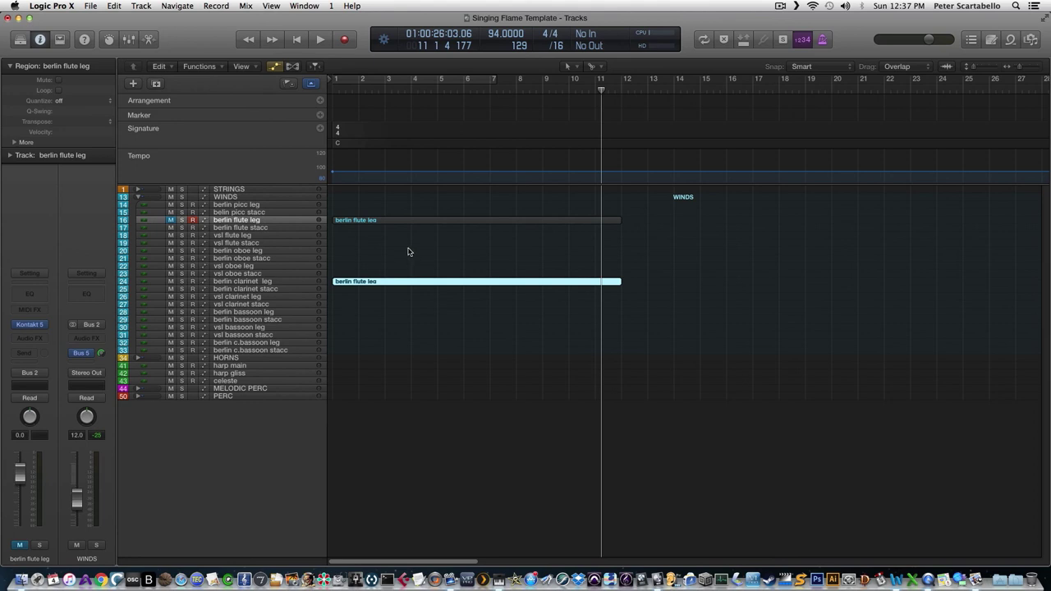
# - Delete the region copy on the berlin clarinet leg track and unmute the berlin flute leg track
pyautogui.press('Delete')
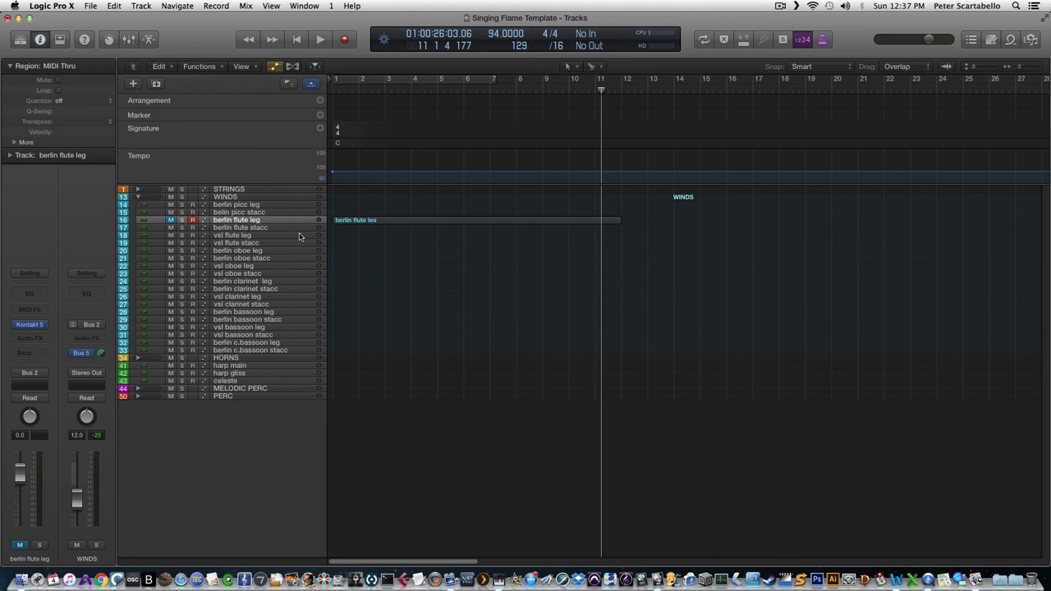
pyautogui.click(171, 220)
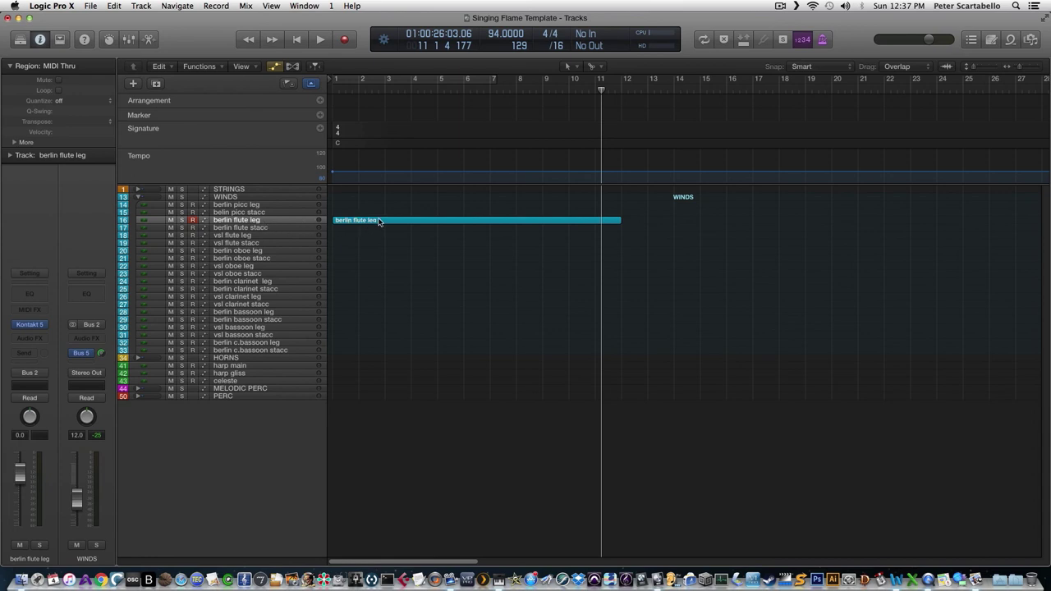
# - Copy the berlin flute leg region onto the vsl flute leg track at bar 1 and play both flutes together
pyautogui.moveTo(379, 222); pyautogui.dragTo(379, 239)
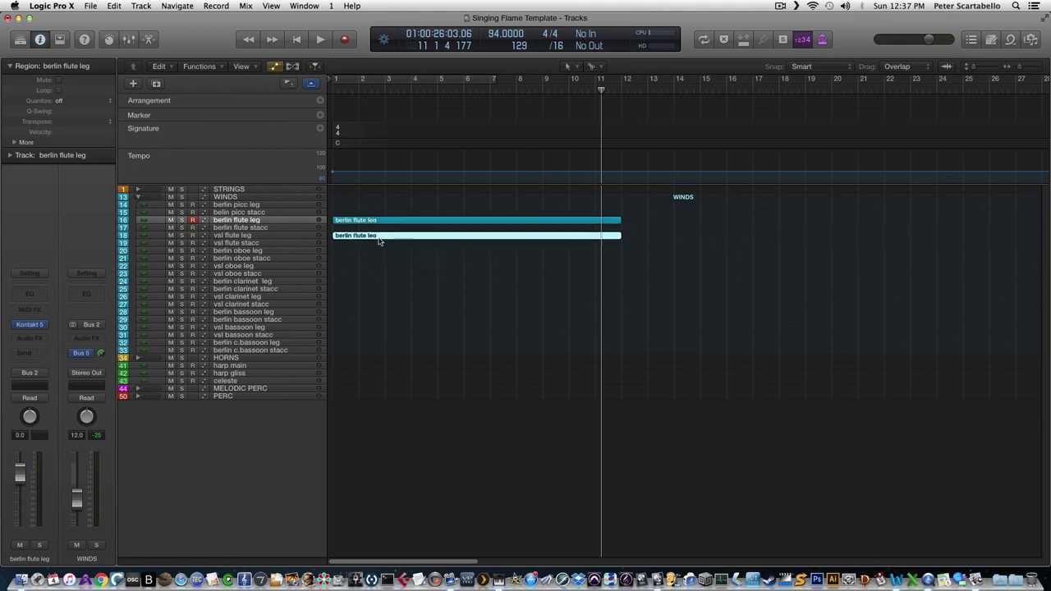
pyautogui.click(347, 93)
pyautogui.press('space')
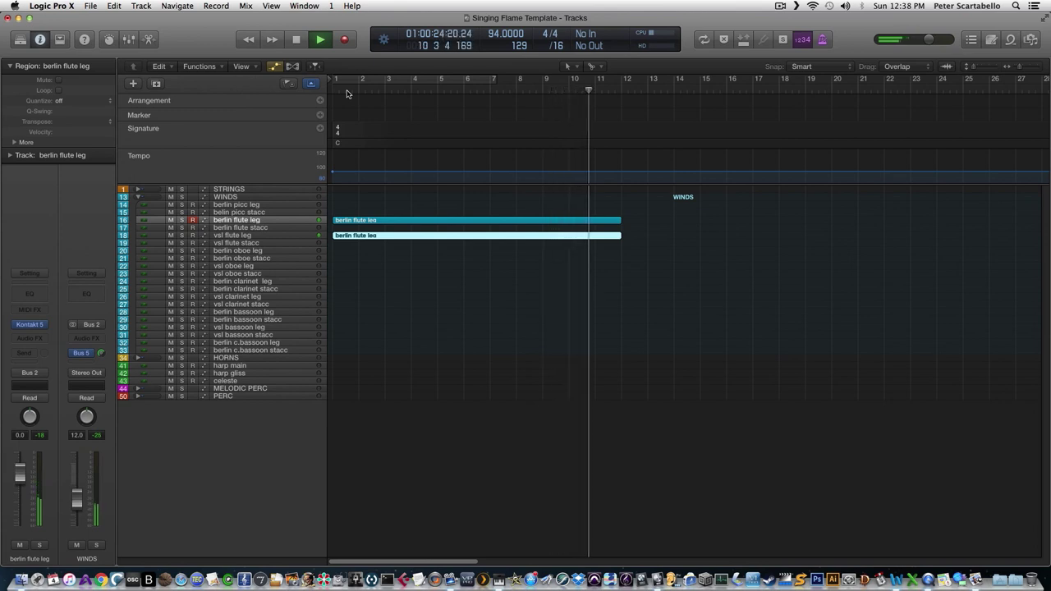
pyautogui.press('space')
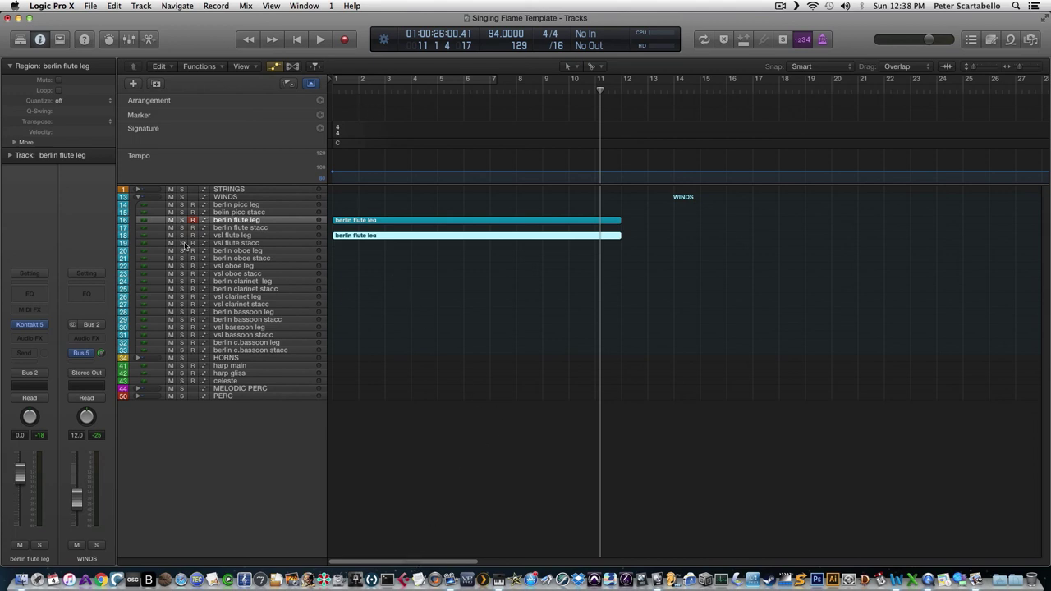
# - Select the berlin oboe leg track for recording and briefly play the arrangement from bar 1
pyautogui.click(265, 250)
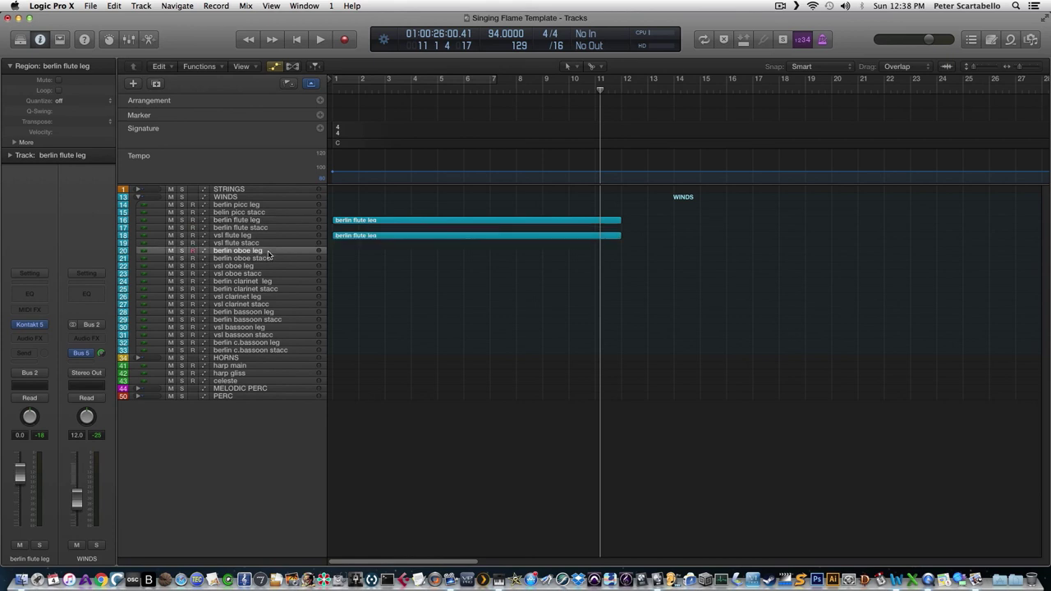
pyautogui.click(340, 91)
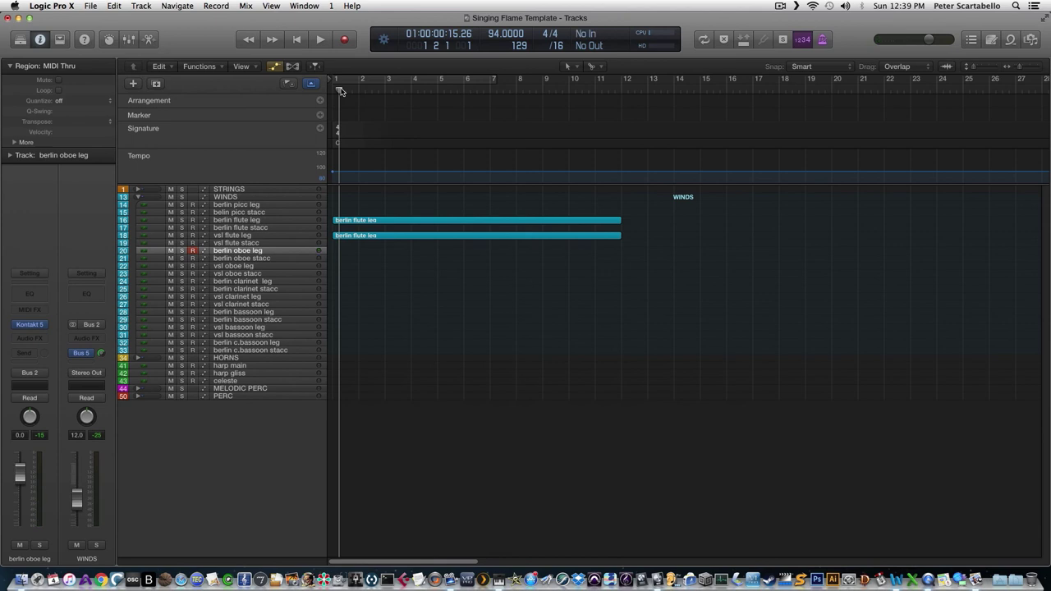
pyautogui.click(823, 39)
pyautogui.press('space')
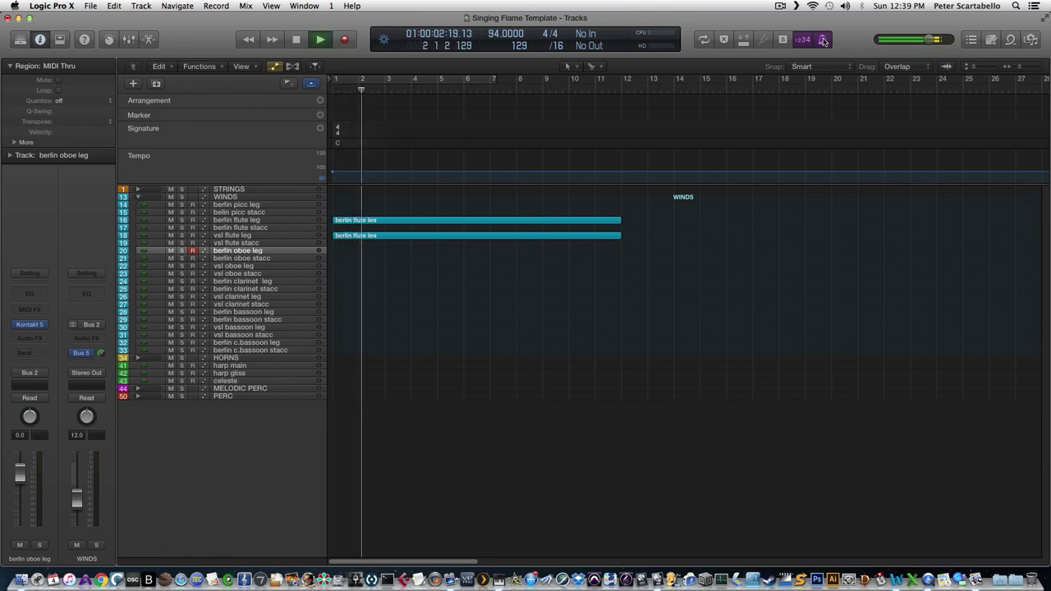
pyautogui.press('space')
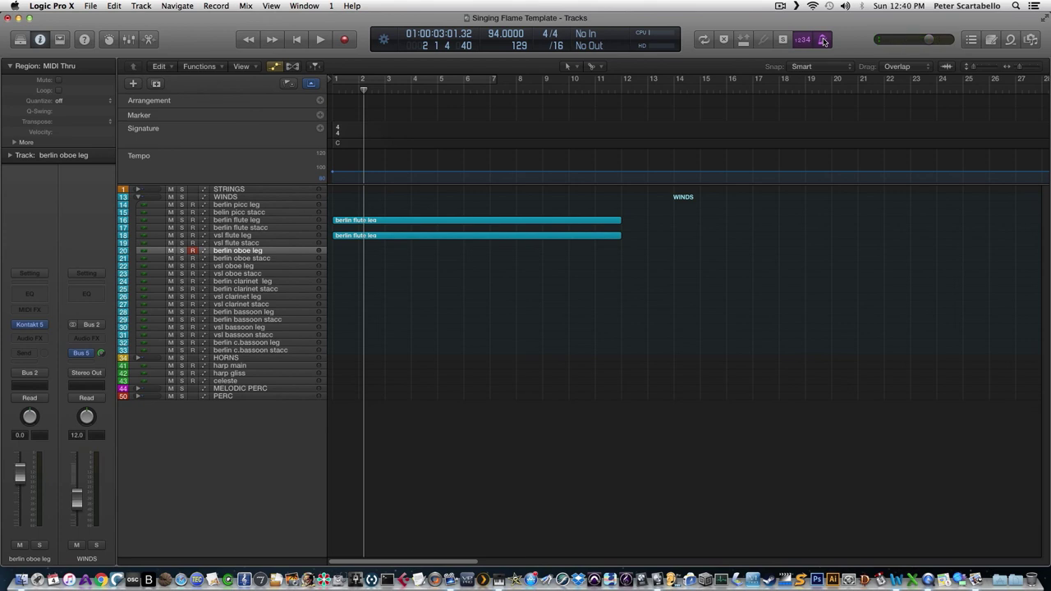
# - Try to record a harmony take on the berlin oboe leg track from the project start, and discard the take
pyautogui.press('Return')
pyautogui.press('space')
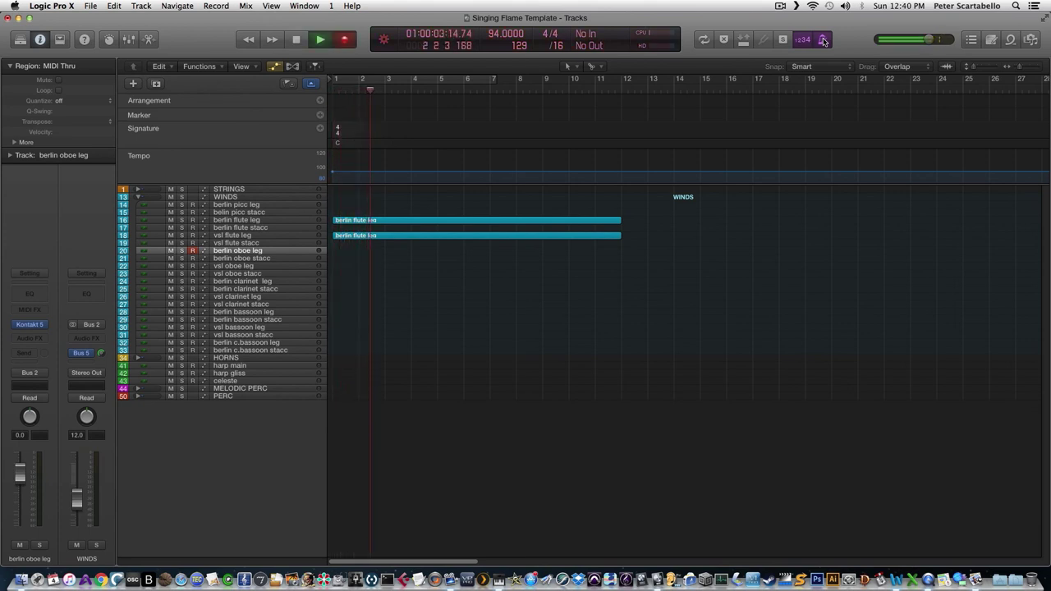
pyautogui.press('r')
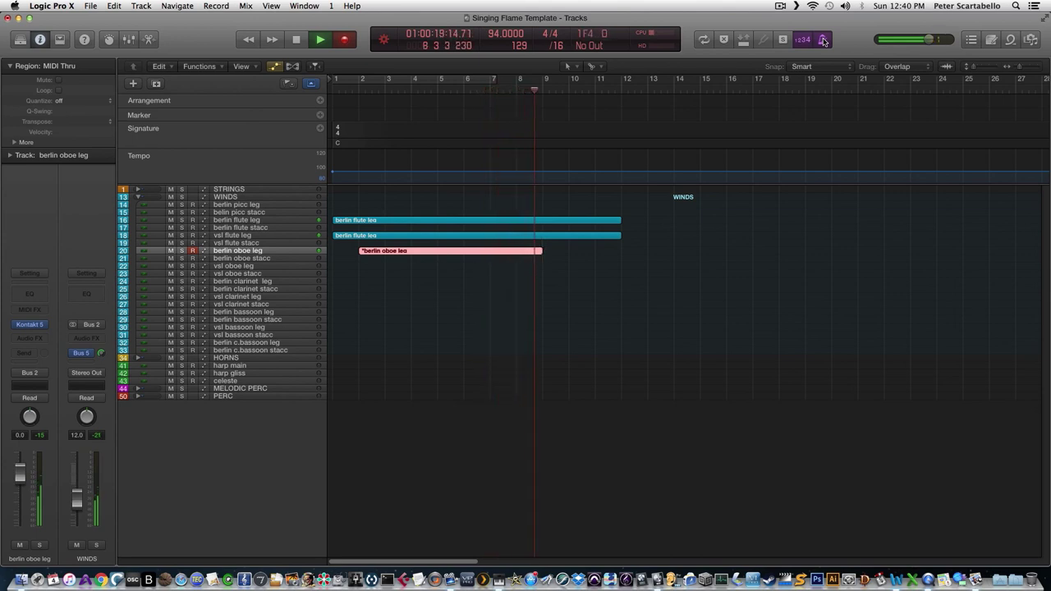
pyautogui.press('space')
pyautogui.press('Delete')
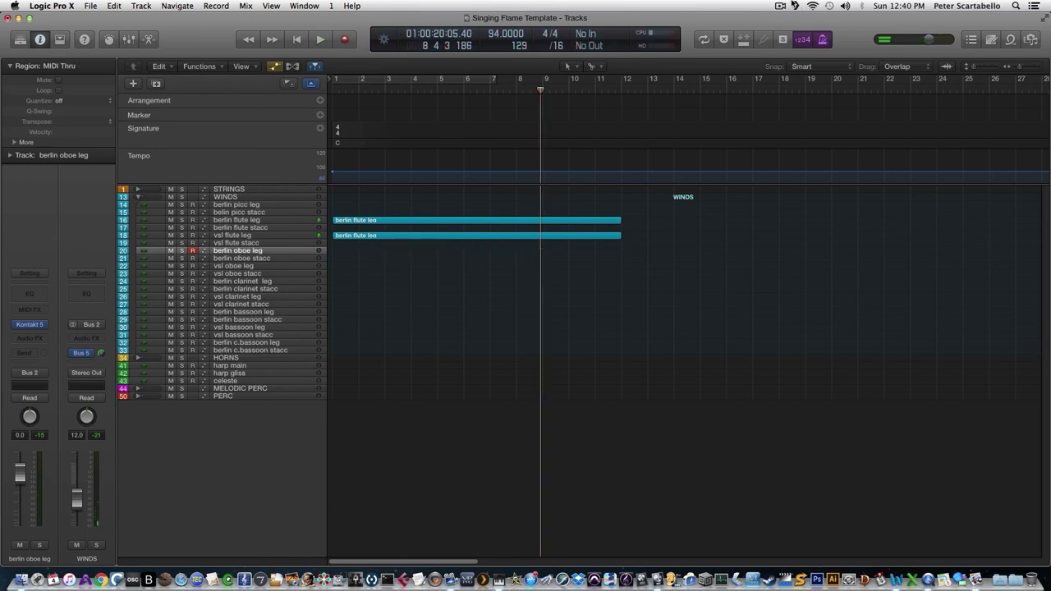
# - Record the oboe harmony on the berlin oboe leg track from bar 2 to about bar 11
pyautogui.click(357, 88)
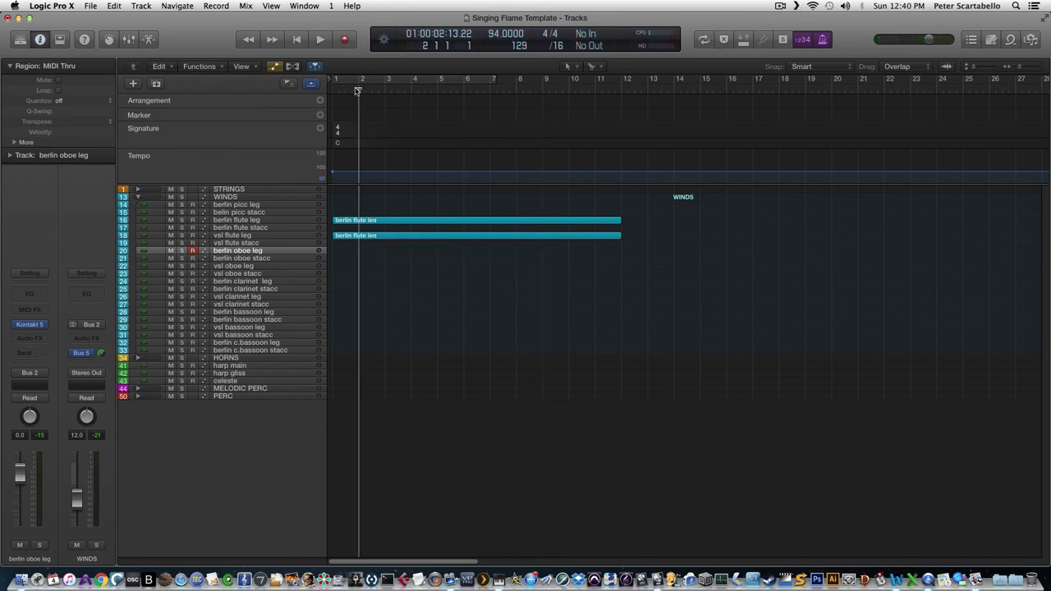
pyautogui.press('r')
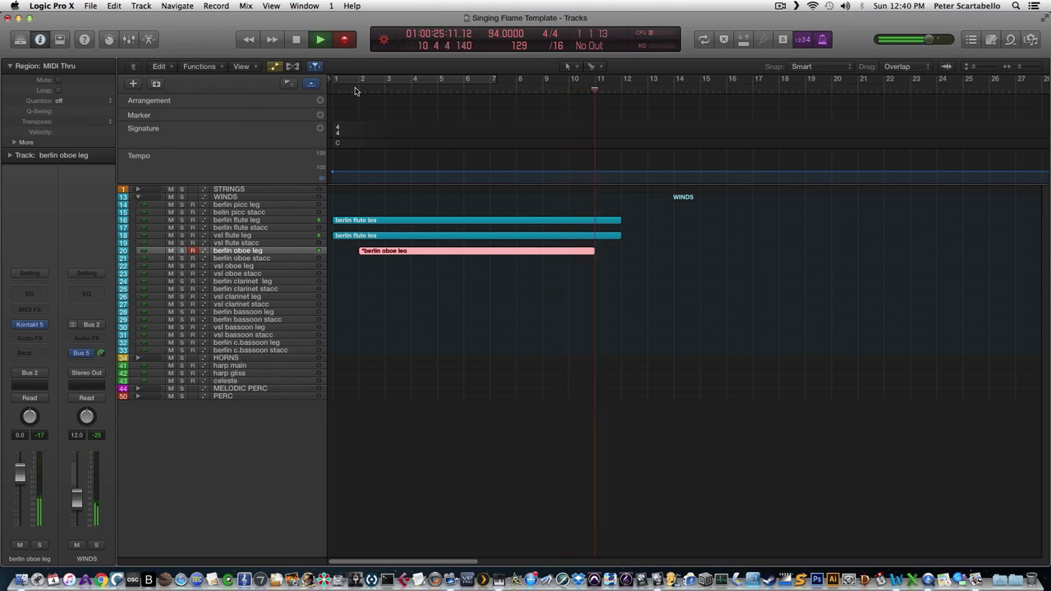
pyautogui.press('space')
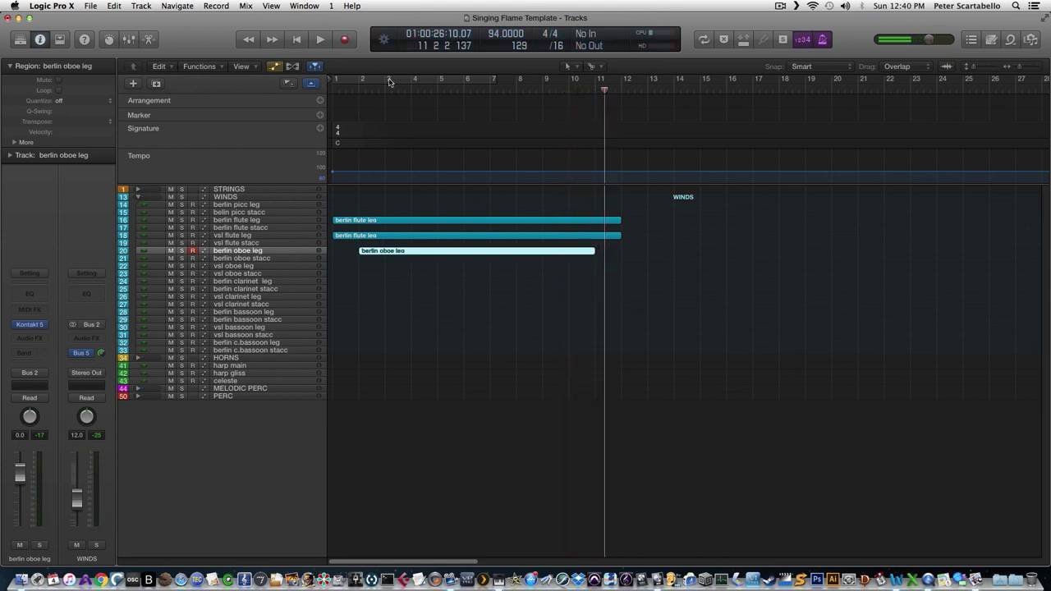
# - In the recorded oboe region's piano roll, shorten the C4 note at bar 9 to 0 2 2 216 and slightly shorten the note before it
pyautogui.doubleClick(526, 252)
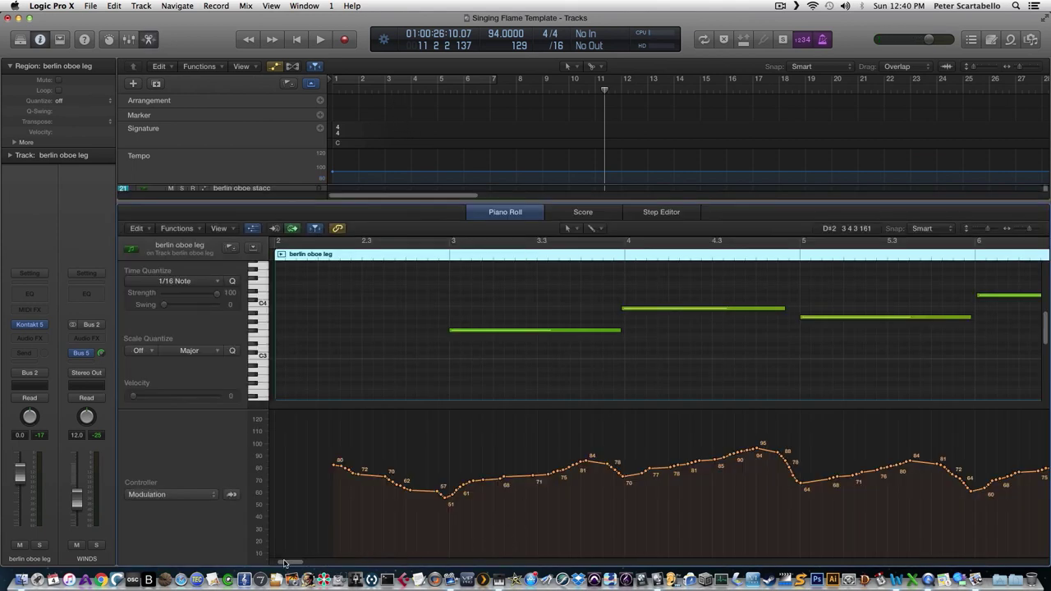
pyautogui.moveTo(284, 564); pyautogui.dragTo(320, 563)
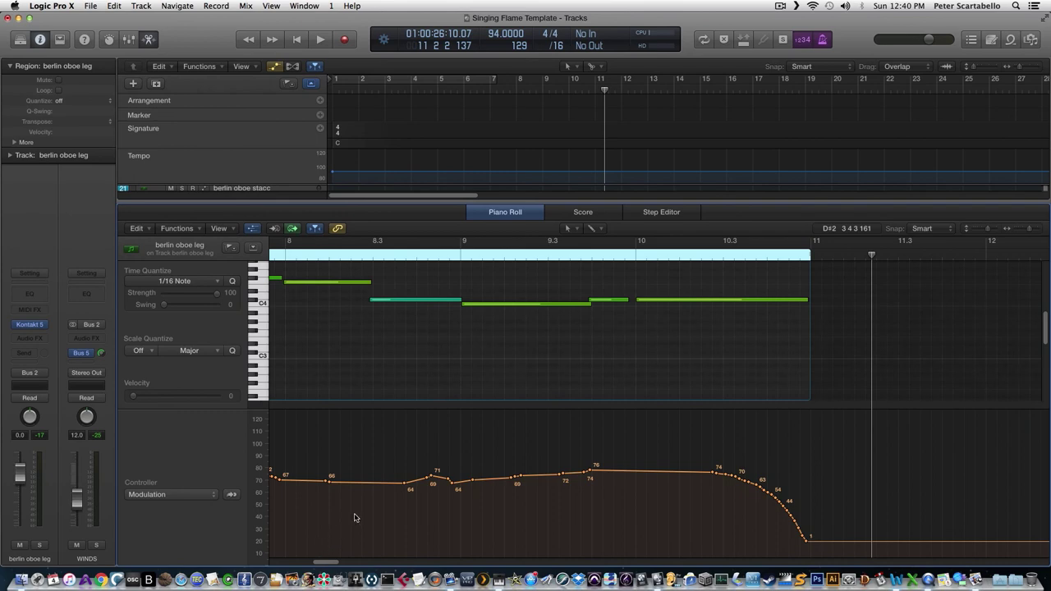
pyautogui.moveTo(589, 304); pyautogui.dragTo(579, 310)
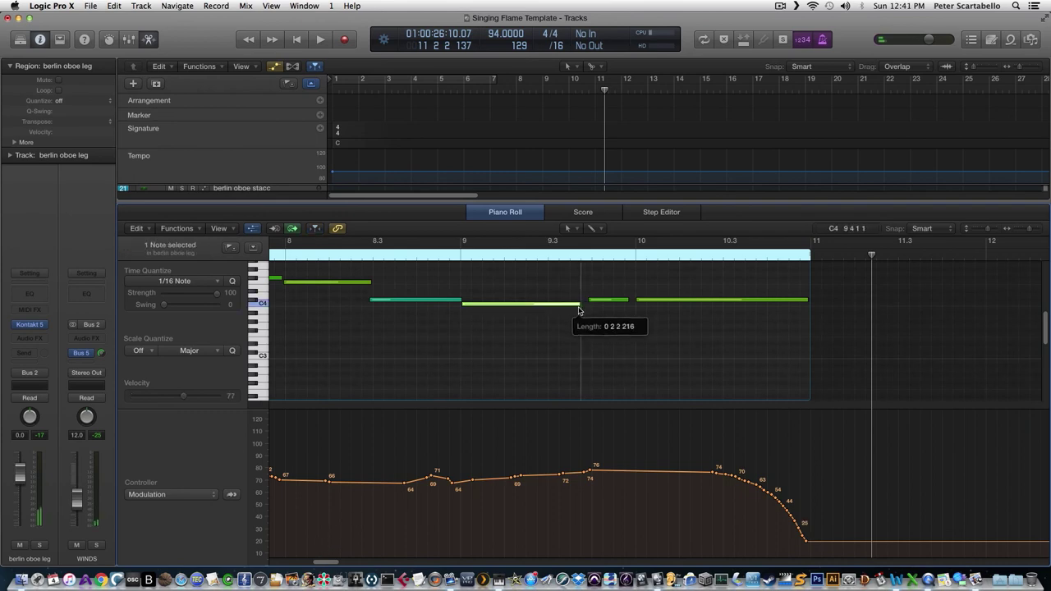
pyautogui.moveTo(458, 300); pyautogui.dragTo(454, 303)
pyautogui.click(462, 305)
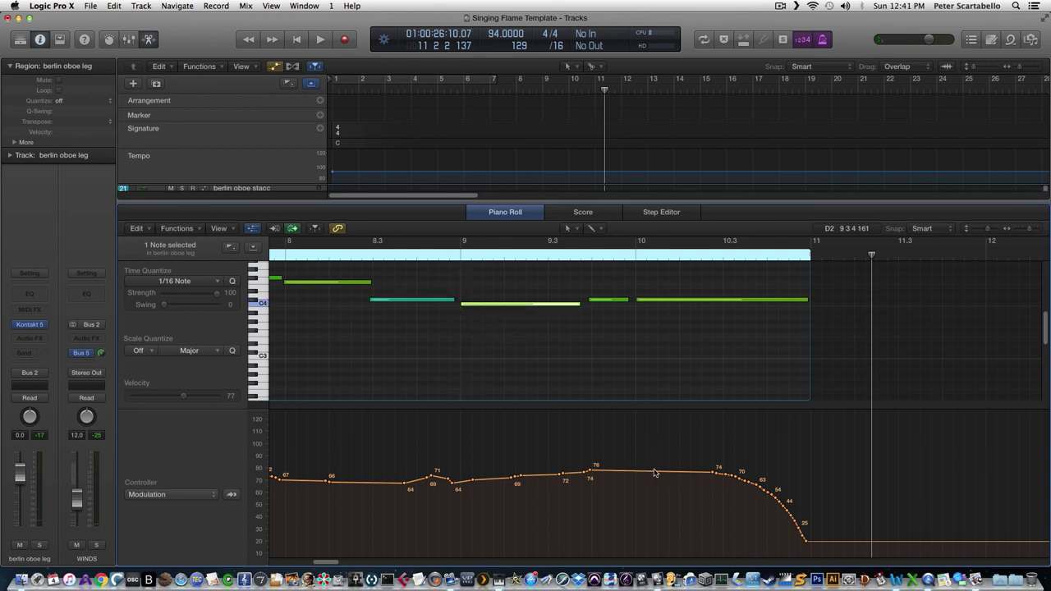
# - Redraw the oboe's modulation curve over the final note, holding 71 after bar 10 and fading down to 0 just past bar 11
pyautogui.moveTo(655, 472); pyautogui.dragTo(678, 478)
pyautogui.click(700, 477)
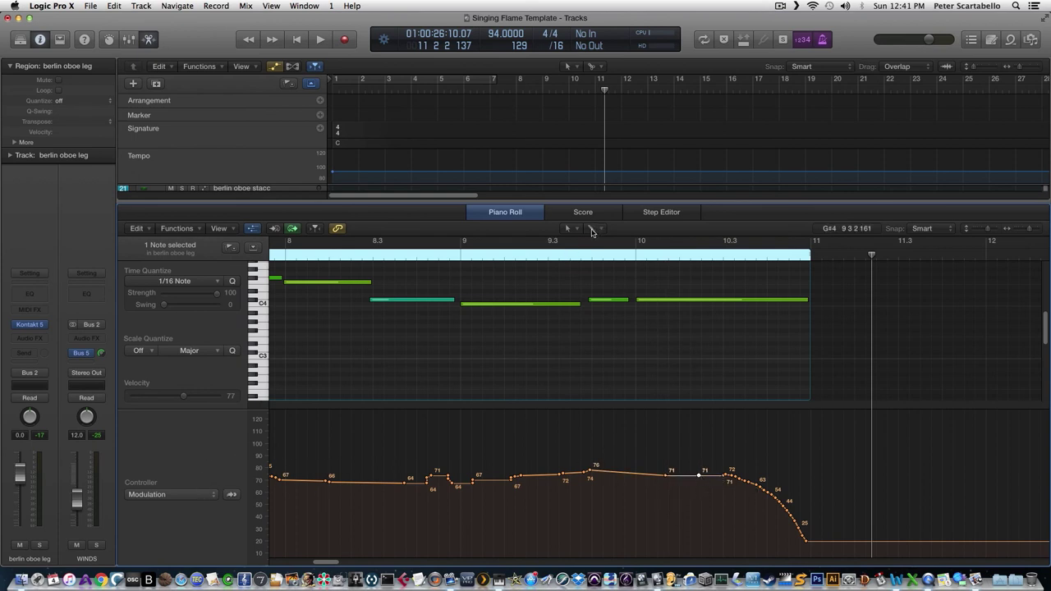
pyautogui.click(592, 232)
pyautogui.click(648, 460)
pyautogui.moveTo(689, 480)
pyautogui.mouseDown()
pyautogui.moveTo(760, 497)
pyautogui.moveTo(825, 552)
pyautogui.mouseUp()
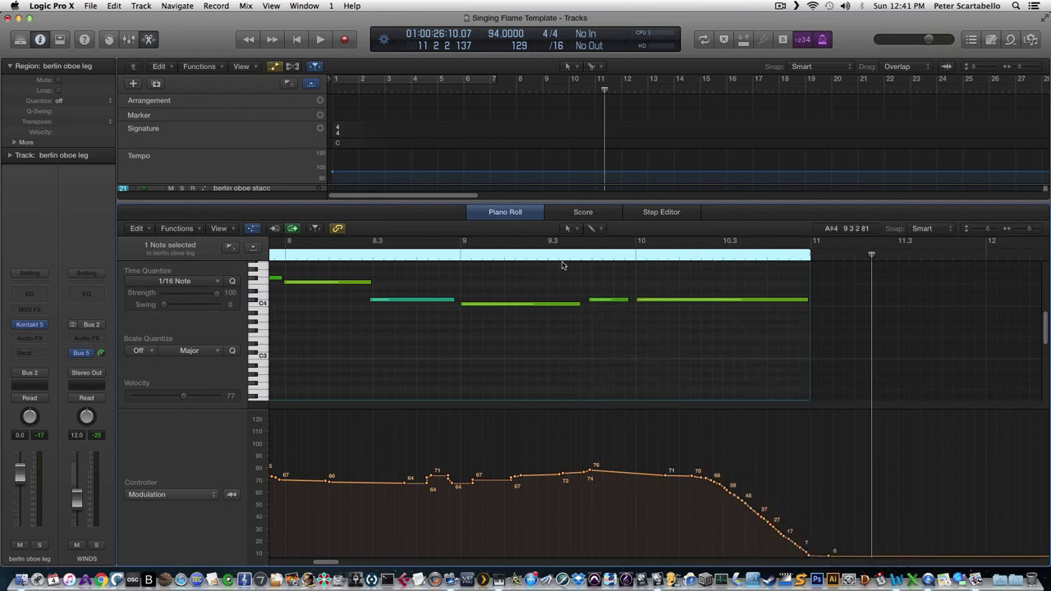
# - Play the end of the edited oboe region from the second half of bar 9 and close the piano roll
pyautogui.click(568, 256)
pyautogui.press('space')
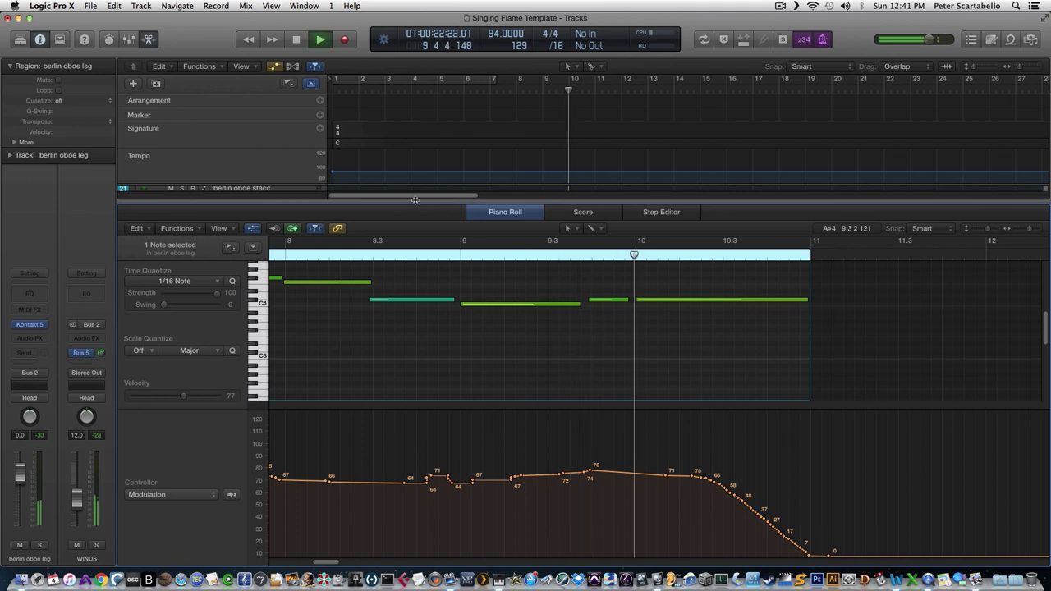
pyautogui.press('p')
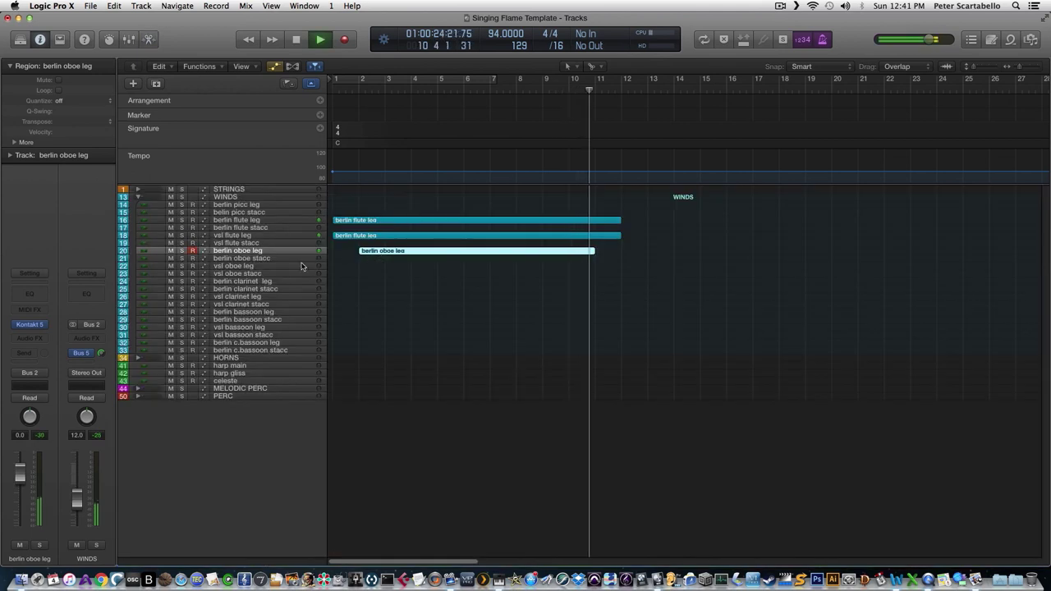
pyautogui.press('space')
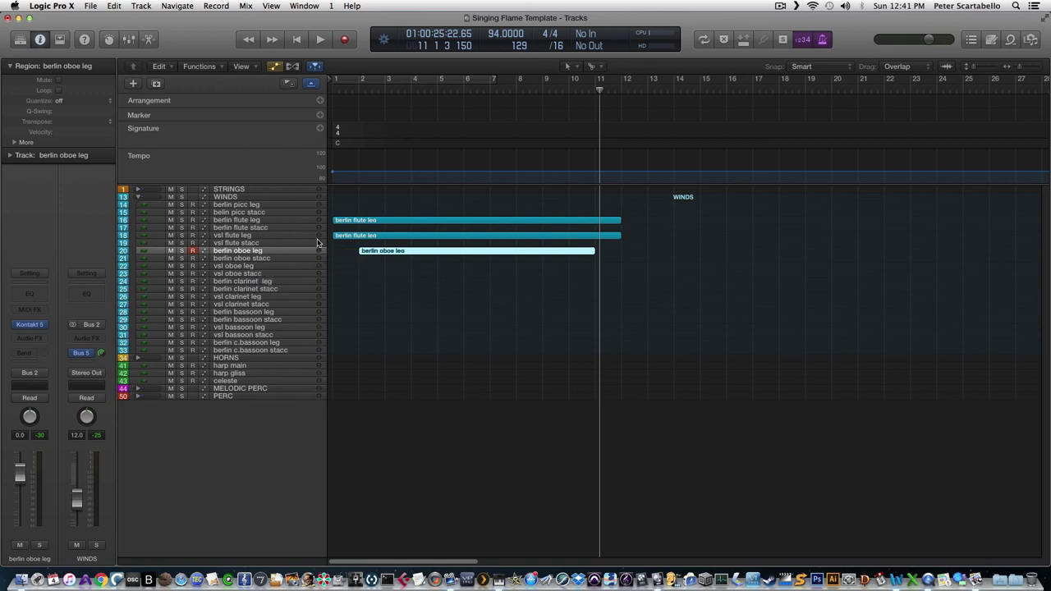
# - Record the oboe part on the vsl oboe leg track from bar 2 to bar 11 and play back its ending from about bar 8
pyautogui.click(278, 268)
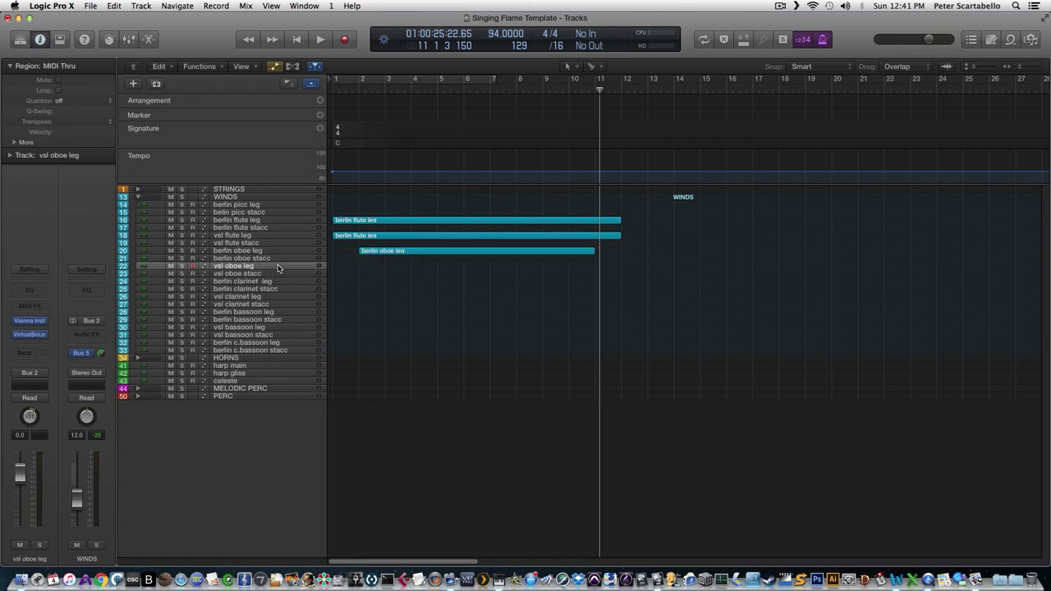
pyautogui.click(347, 96)
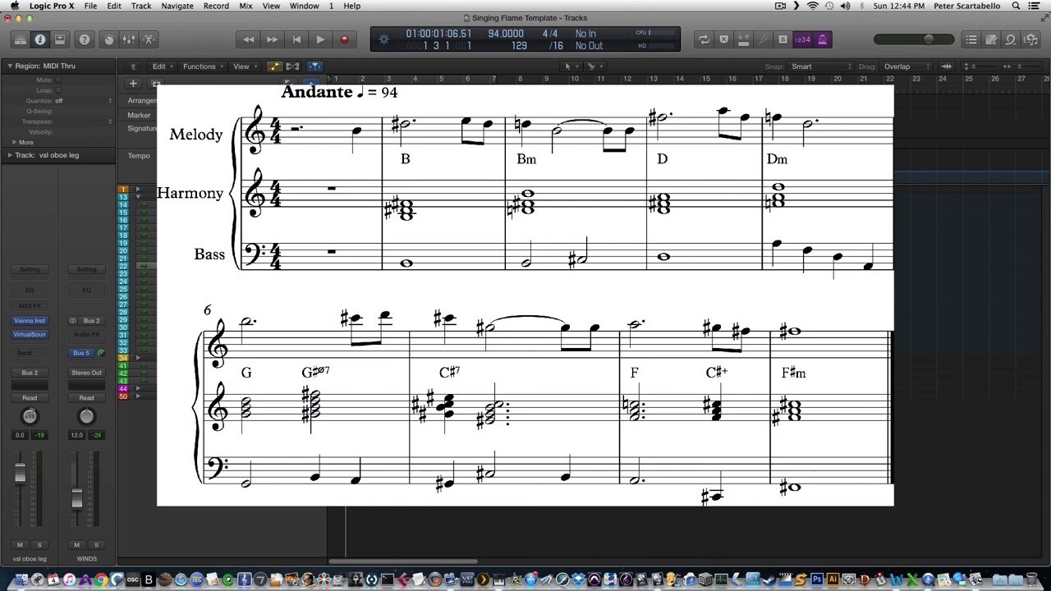
pyautogui.press('space')
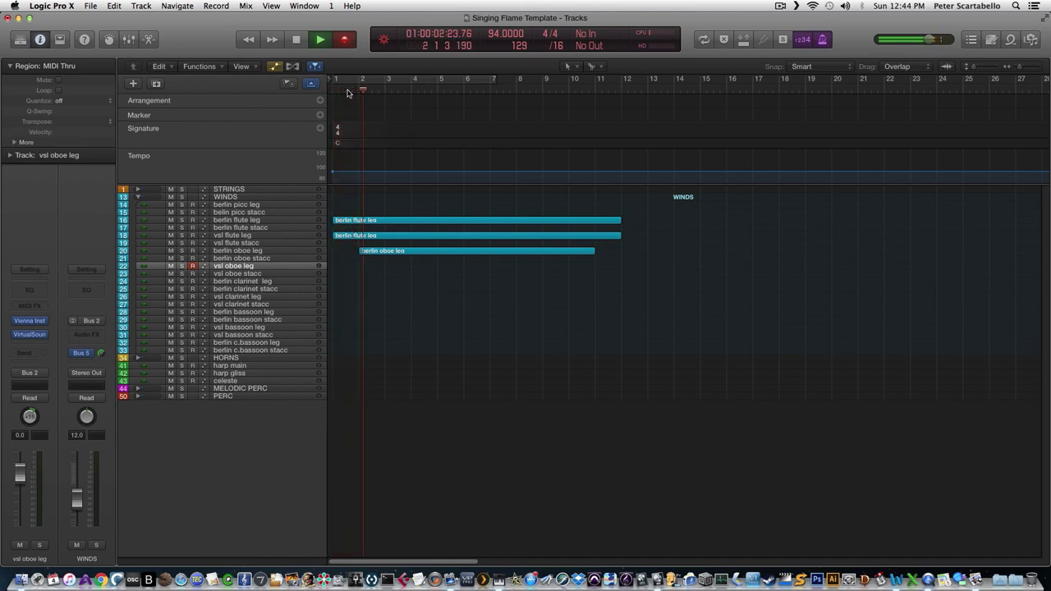
pyautogui.press('r')
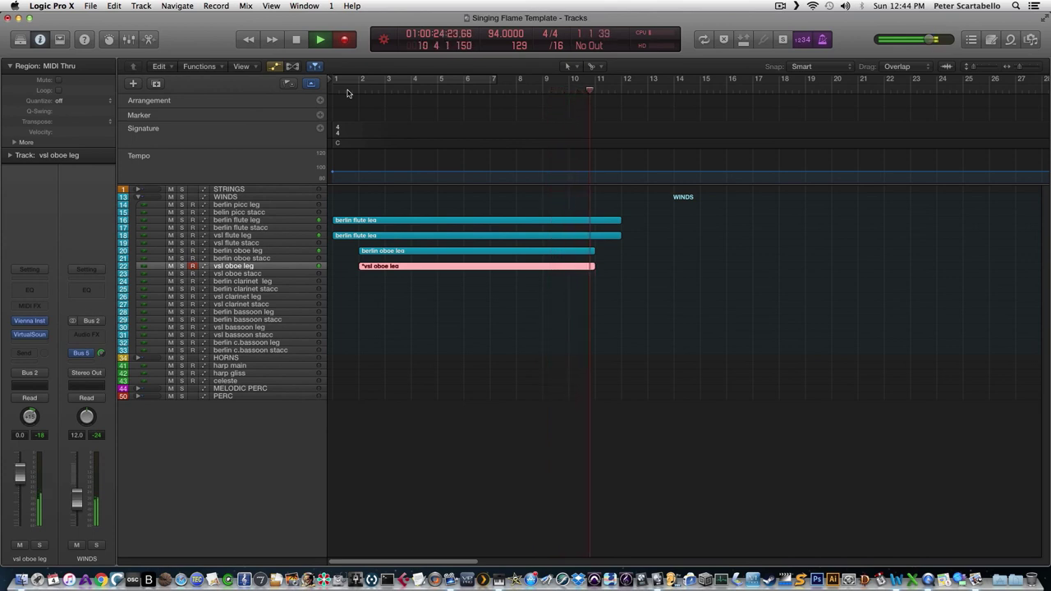
pyautogui.press('space')
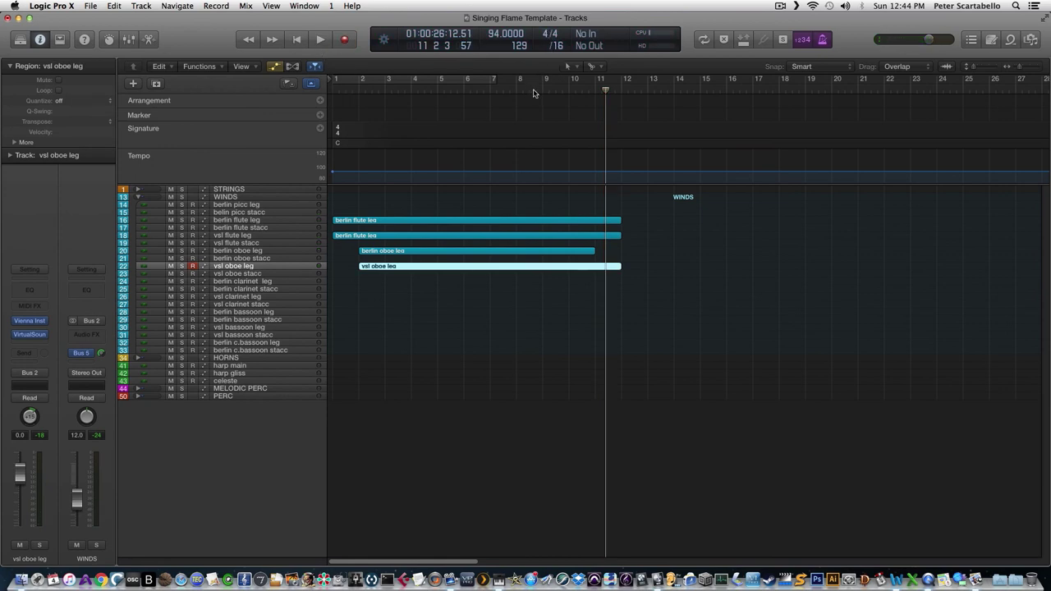
pyautogui.doubleClick(534, 92)
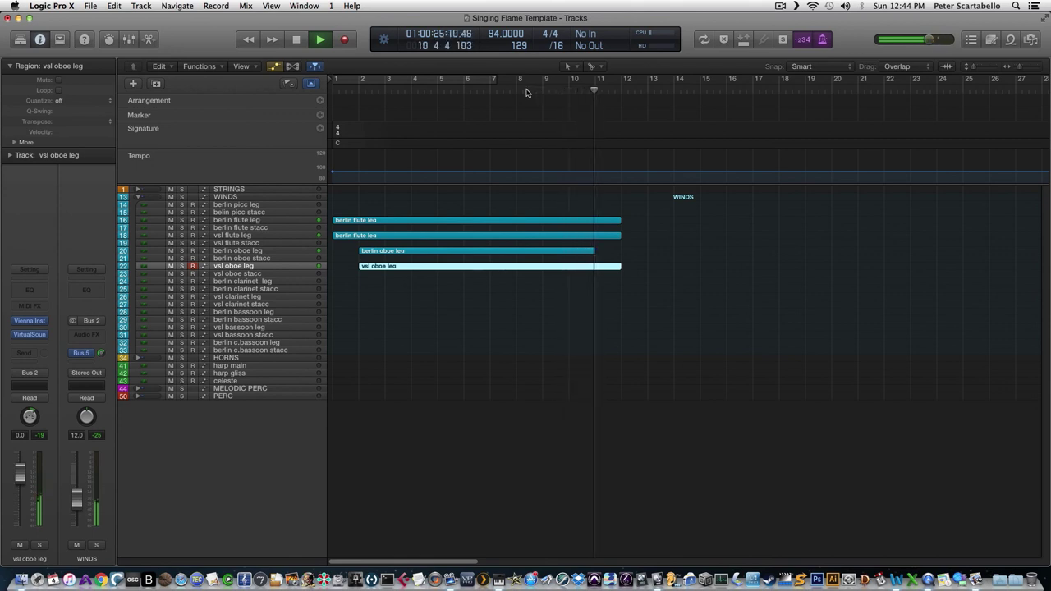
pyautogui.press('space')
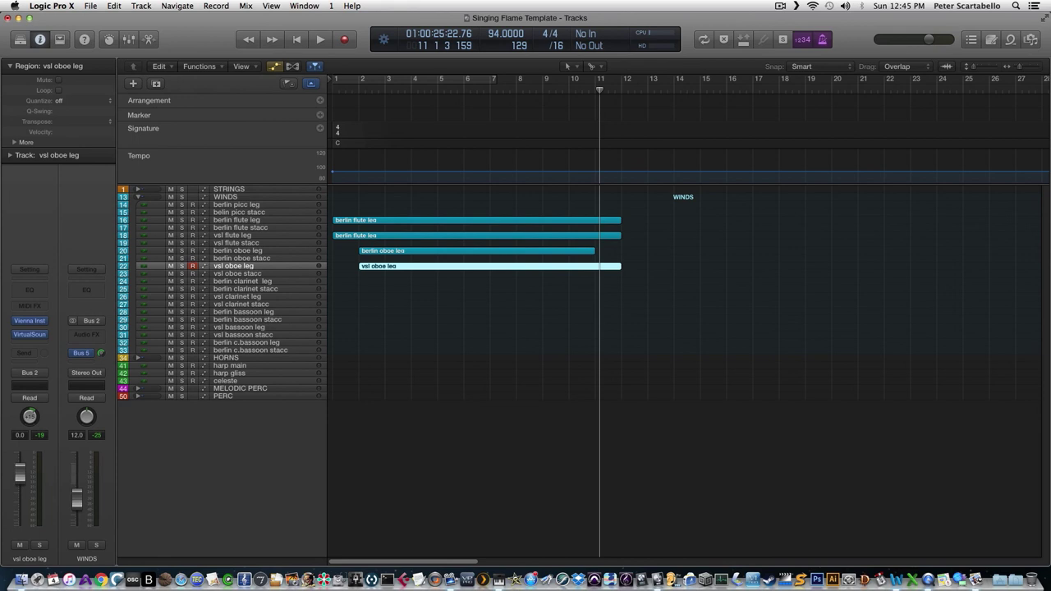
# - Record the clarinet harmony on the berlin clarinet leg track from bar 2 to about bar 11
pyautogui.click(265, 282)
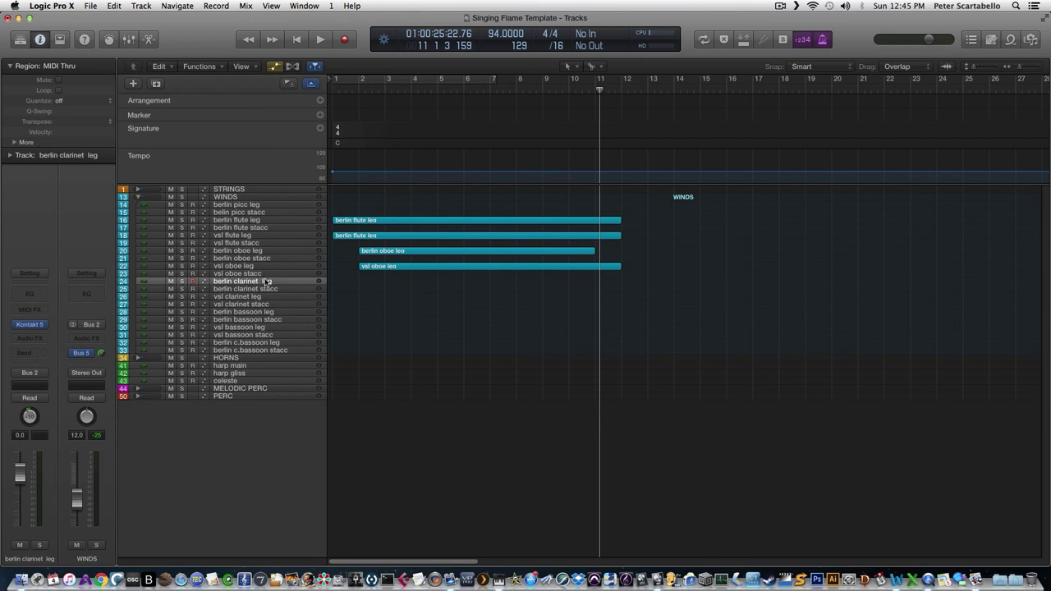
pyautogui.click(348, 92)
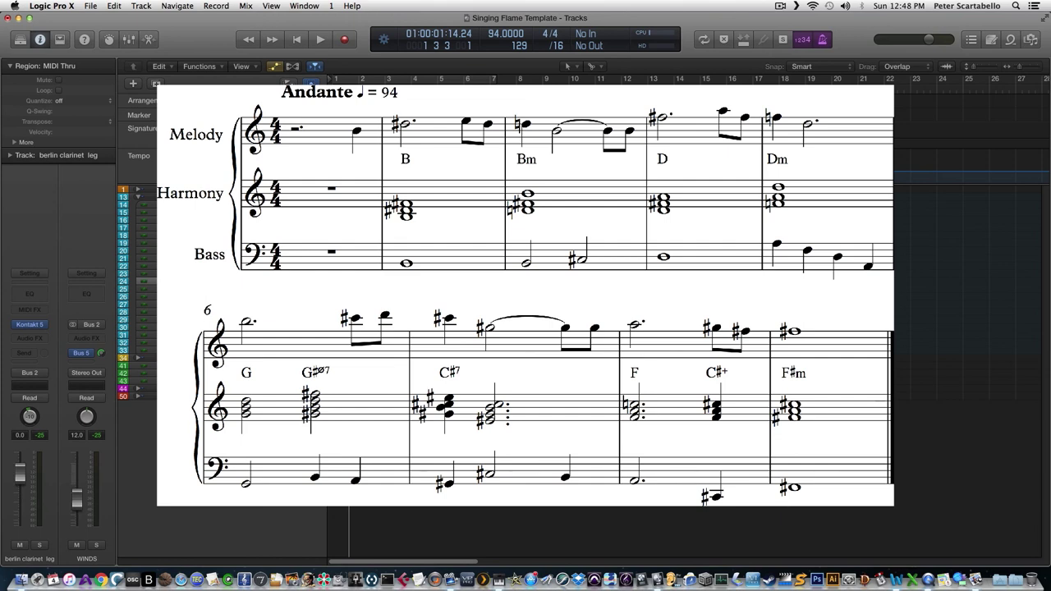
pyautogui.press('space')
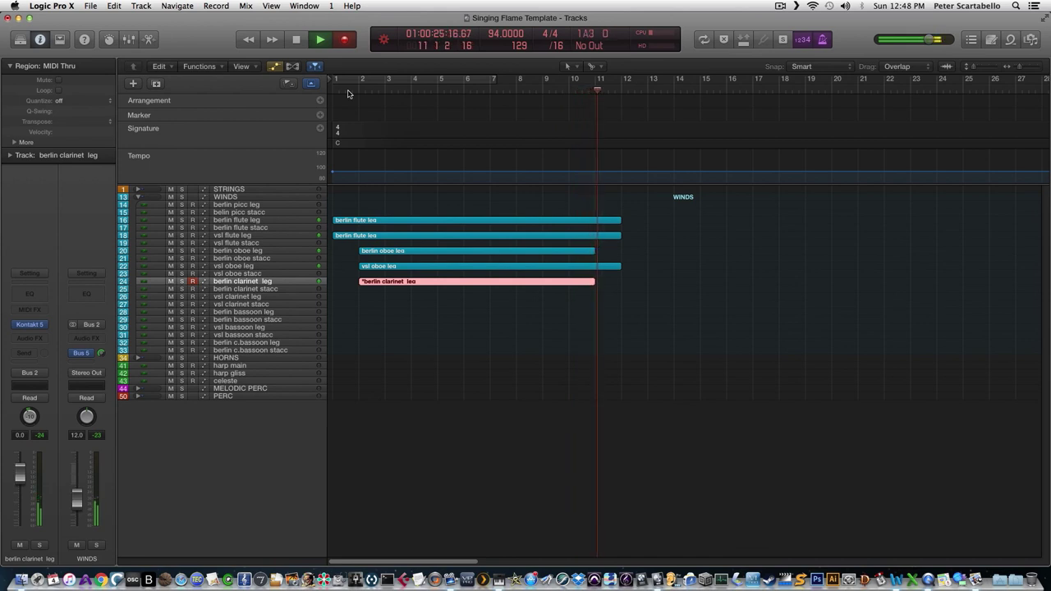
pyautogui.press('space')
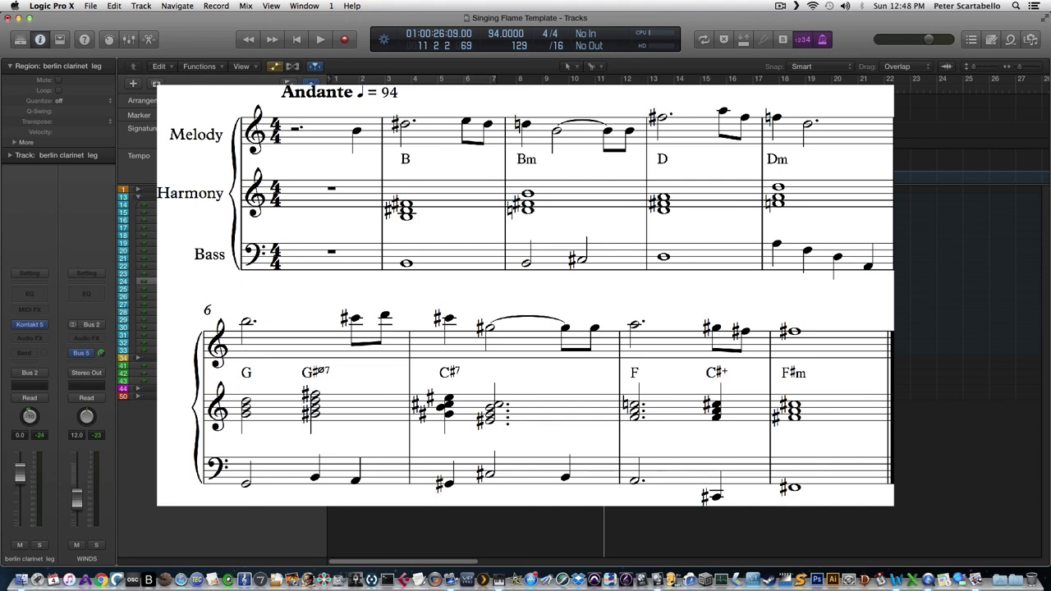
pyautogui.press('space')
# - Examine the berlin clarinet leg region's notes and modulation curve in the piano roll, with the vsl clarinet leg track selected
pyautogui.click(143, 294)
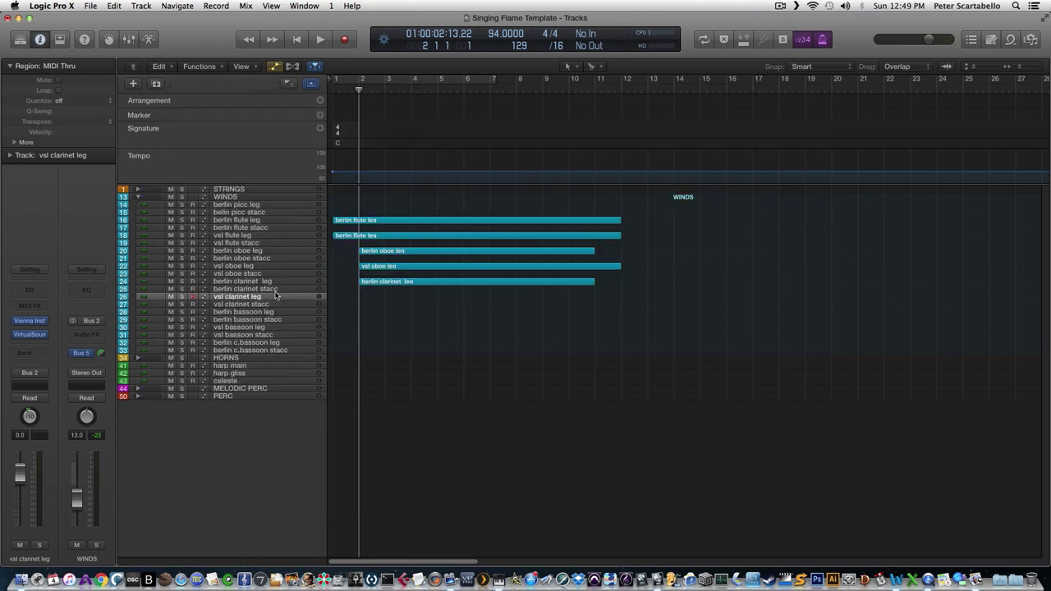
pyautogui.doubleClick(415, 283)
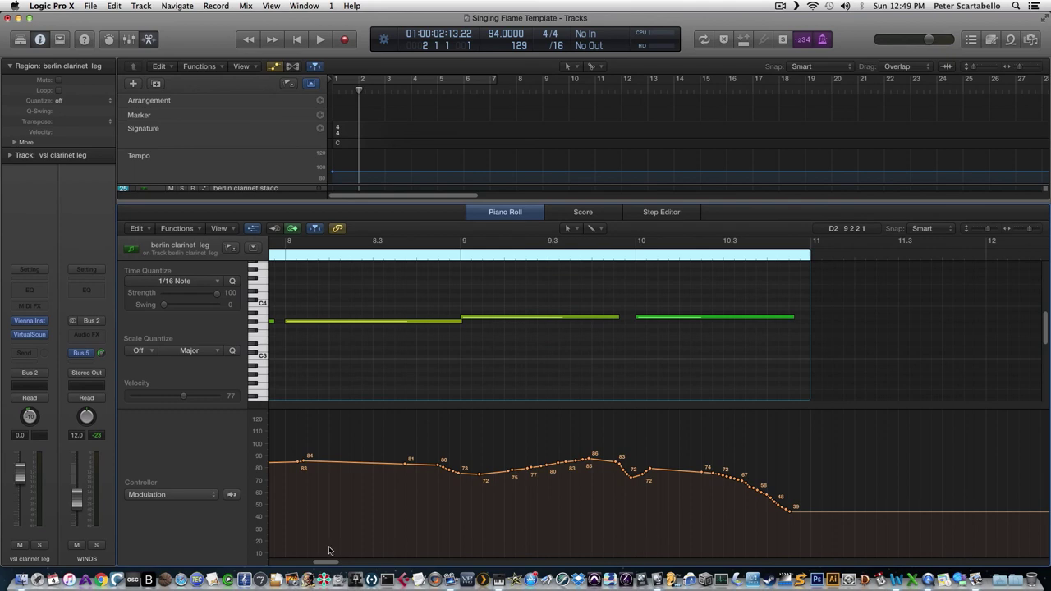
pyautogui.moveTo(326, 563); pyautogui.dragTo(291, 572)
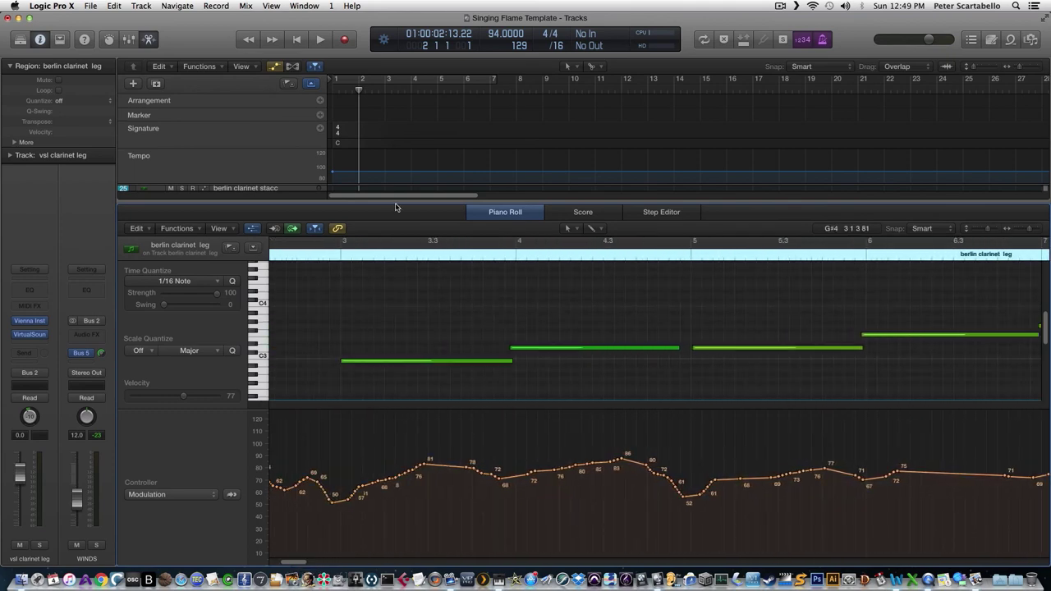
pyautogui.press('p')
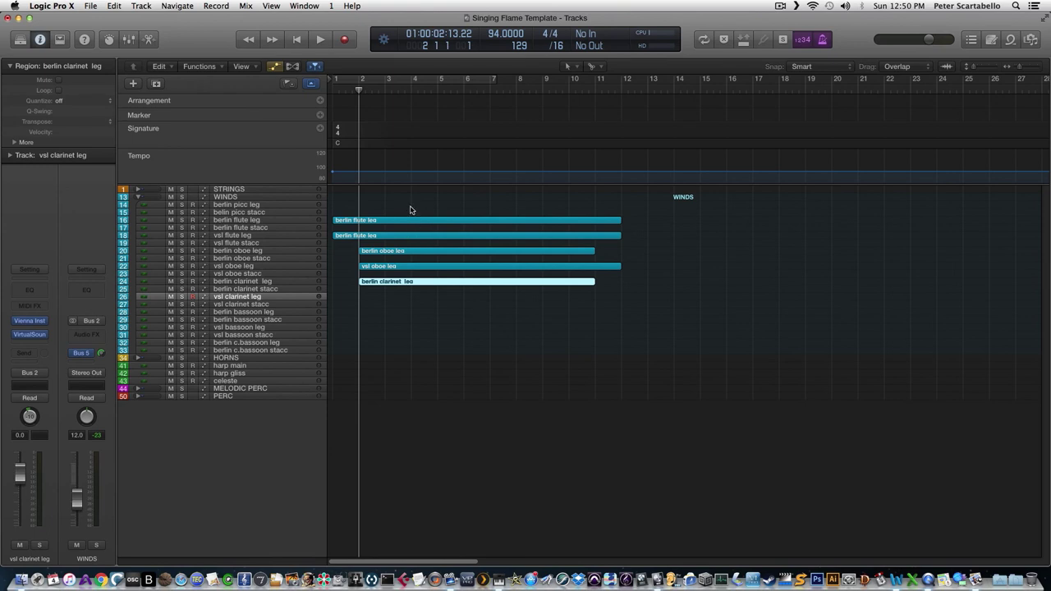
# - Examine the notes of all five flute, oboe and clarinet regions together in the piano roll, including the oboe note at bar 7
pyautogui.moveTo(409, 209); pyautogui.dragTo(424, 296)
pyautogui.doubleClick(423, 282)
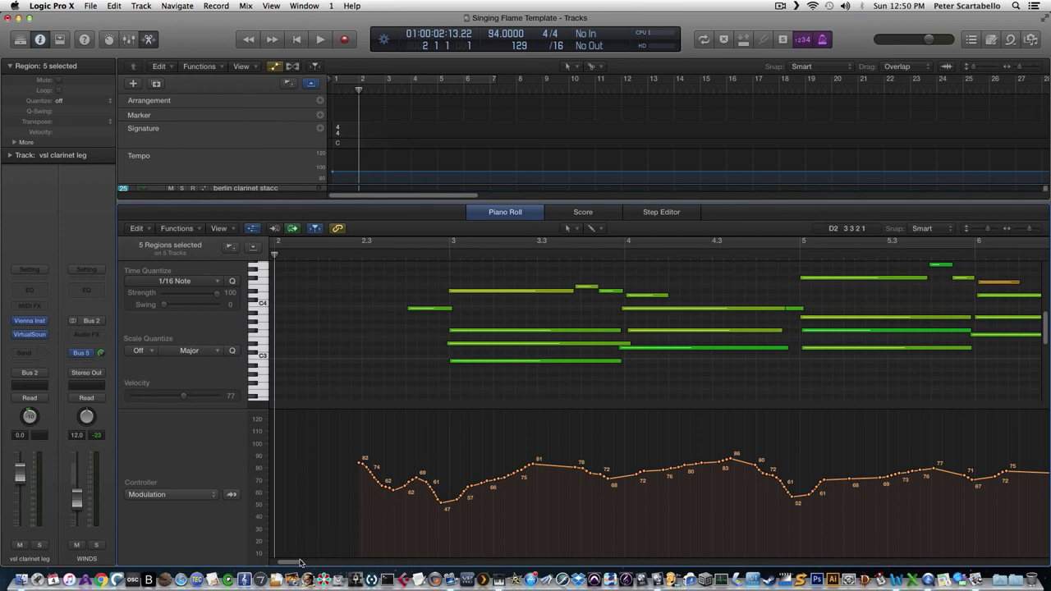
pyautogui.moveTo(299, 562); pyautogui.dragTo(327, 561)
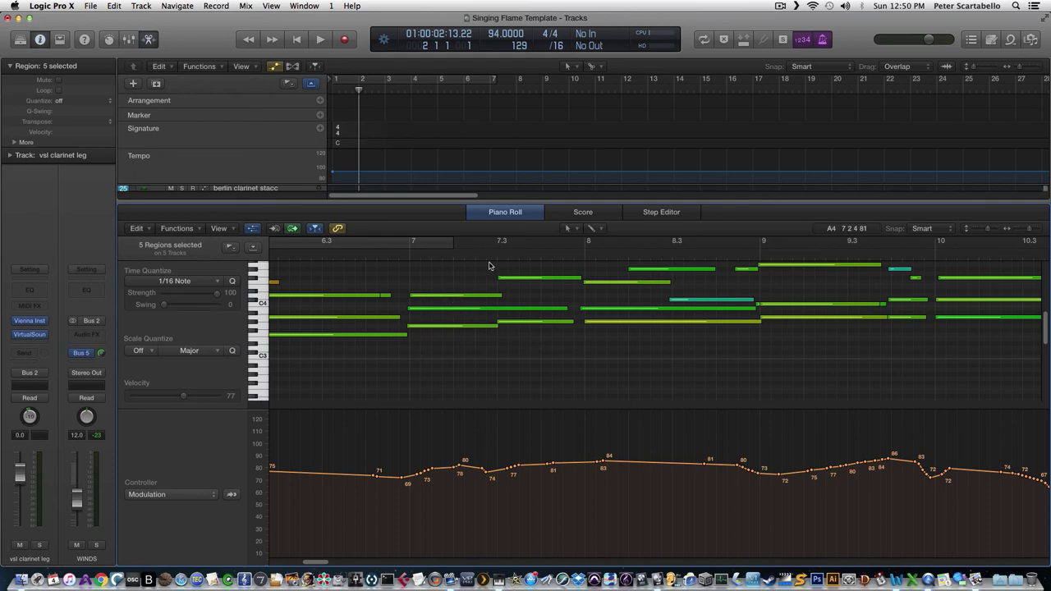
pyautogui.click(451, 296)
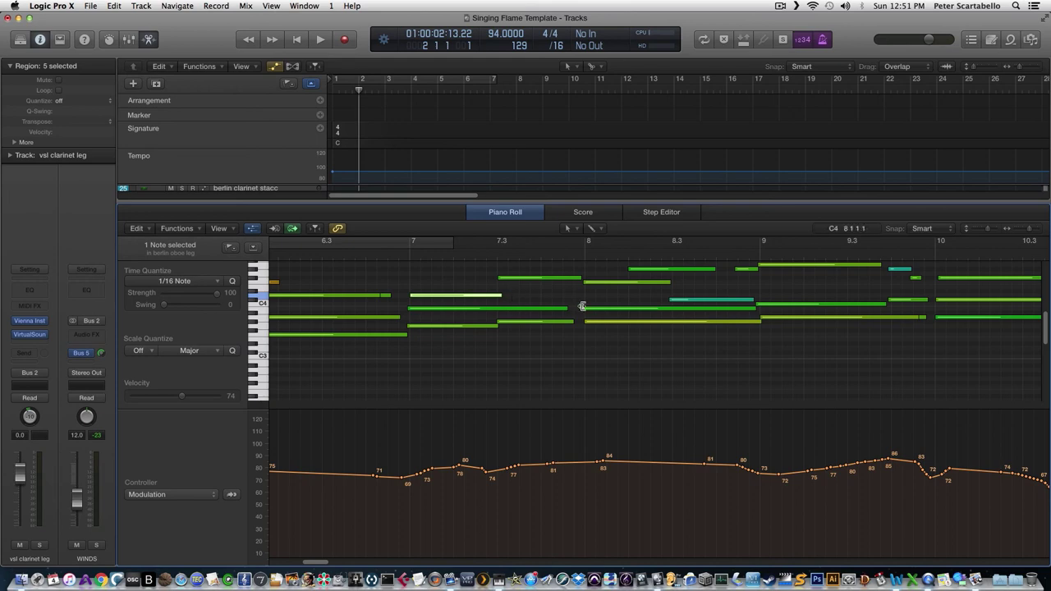
pyautogui.moveTo(590, 324)
pyautogui.press('e')
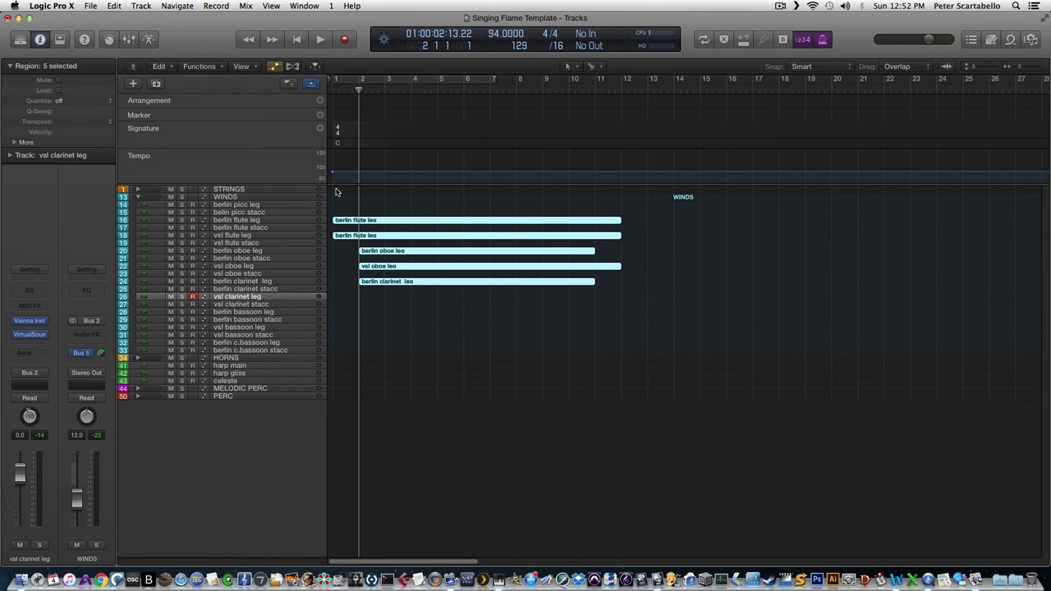
# - Start recording at bar 1 on the vsl clarinet leg track and play its part from bar 5 to about bar 11
pyautogui.press('Return')
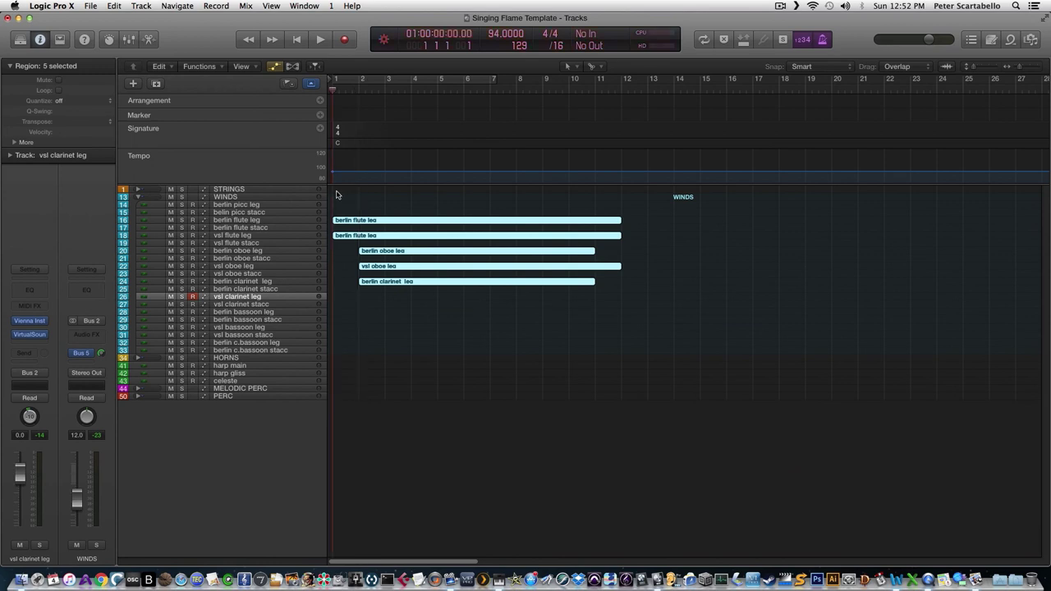
pyautogui.click(336, 195)
pyautogui.press('space')
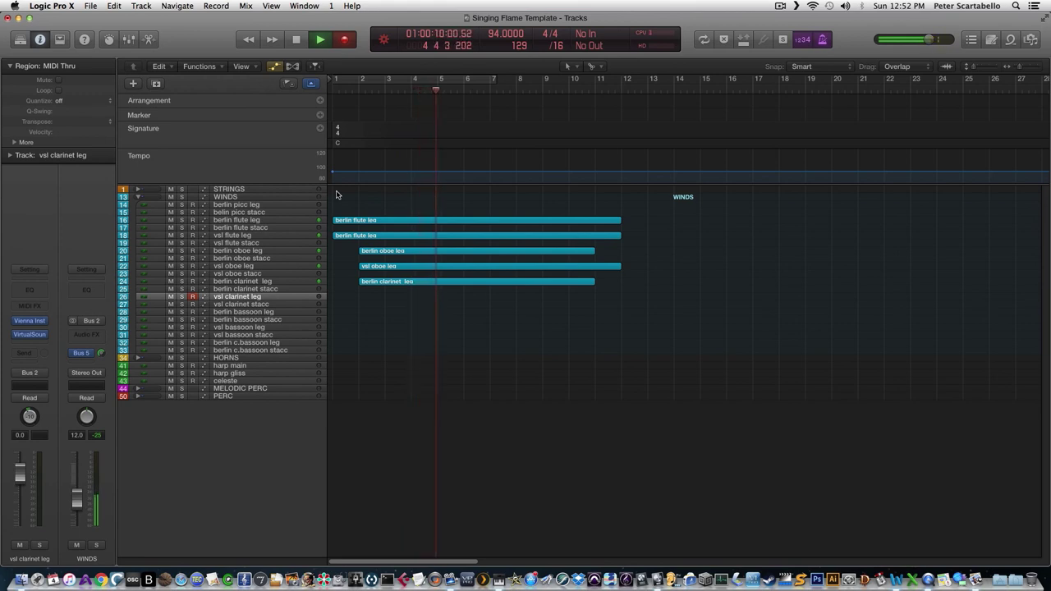
pyautogui.press('r')
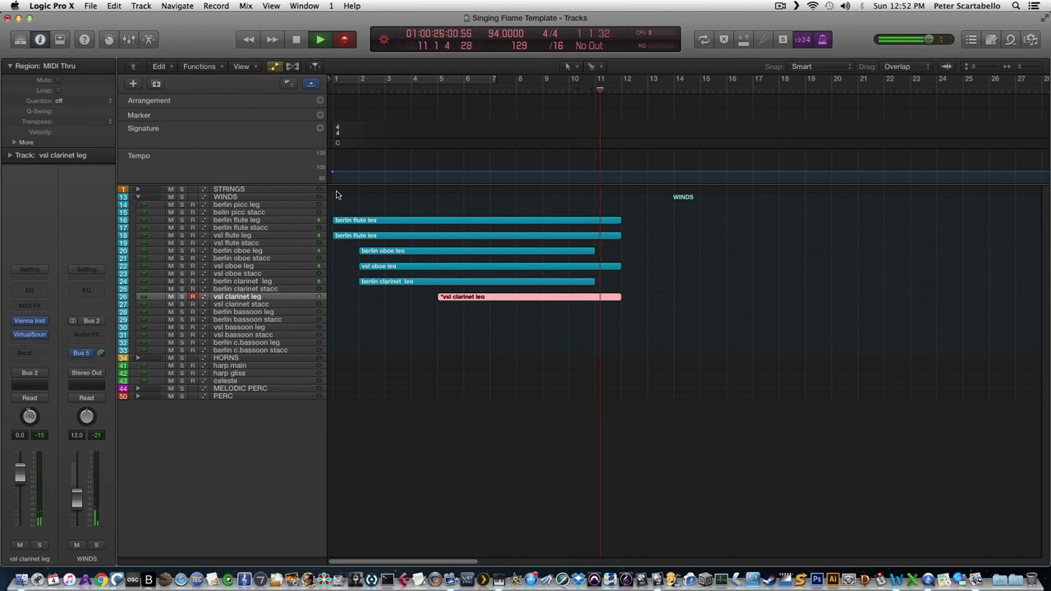
pyautogui.press('space')
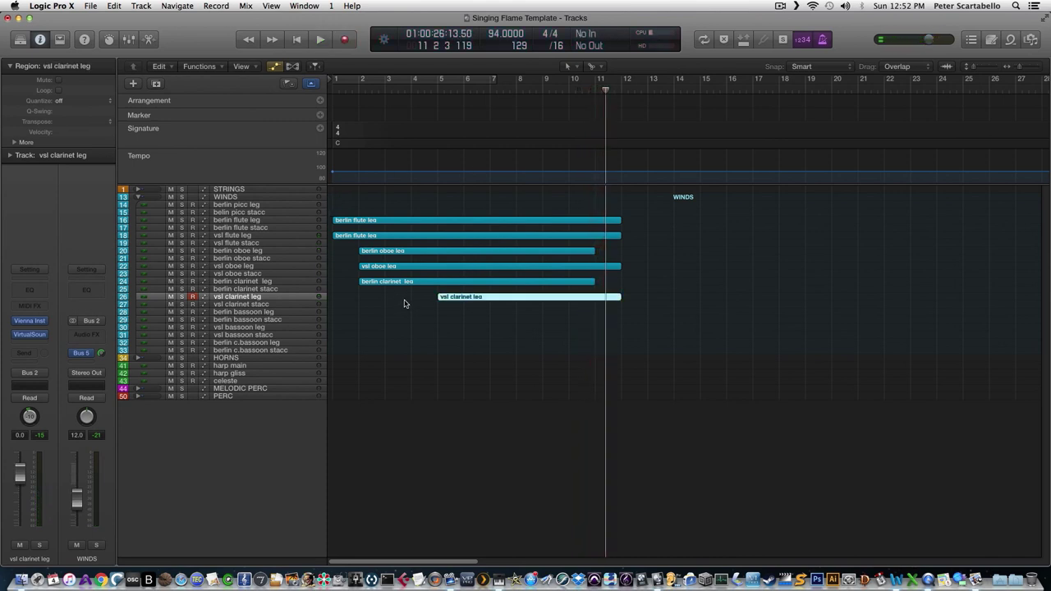
# - Solo the berlin and vsl clarinet leg tracks, play them from bar 1 to bar 11, and remove both solos
pyautogui.click(462, 317)
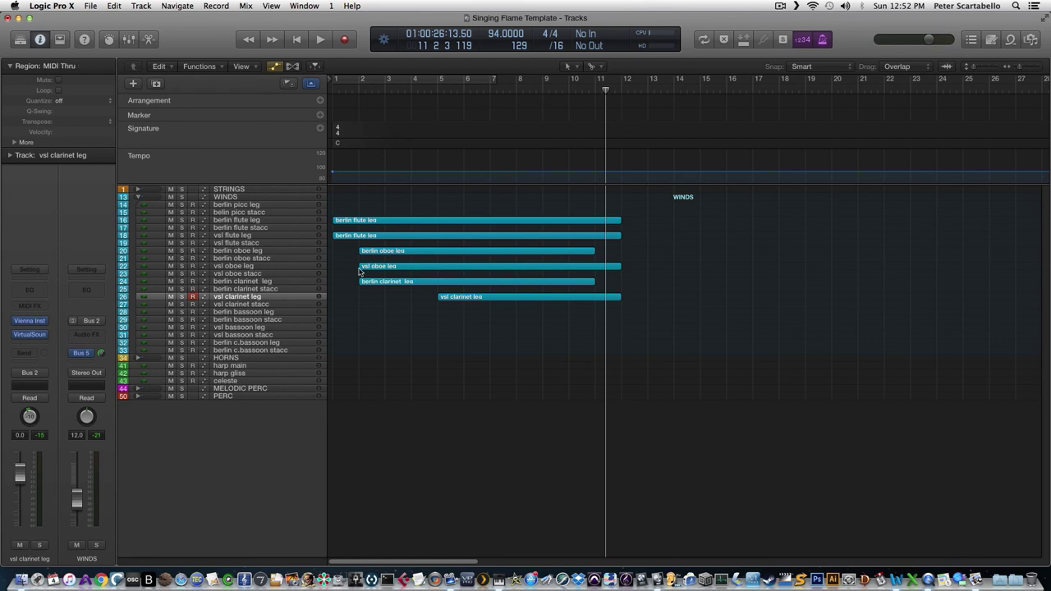
pyautogui.click(349, 91)
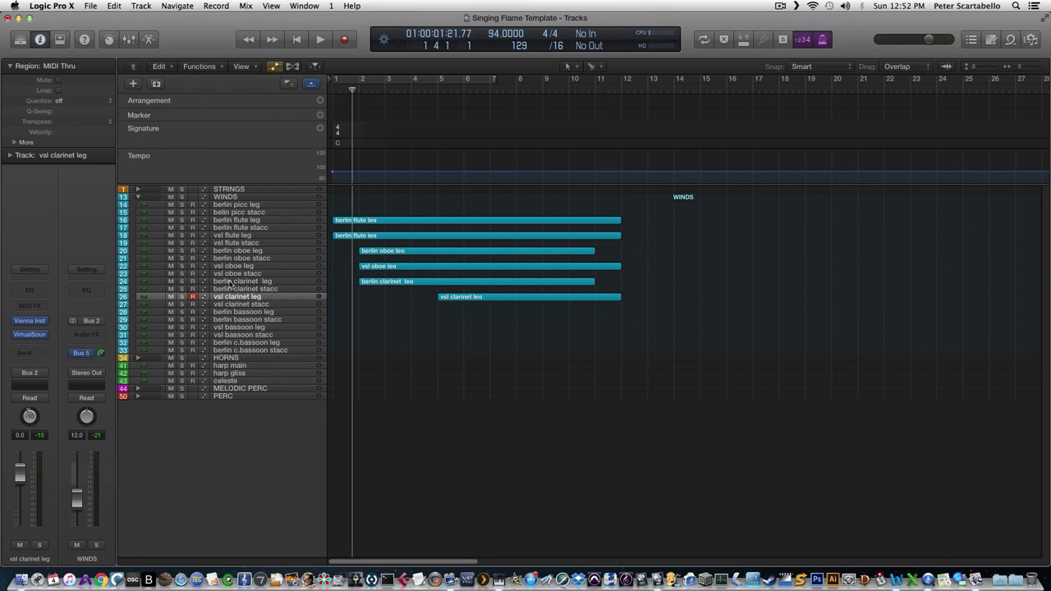
pyautogui.click(182, 282)
pyautogui.click(181, 296)
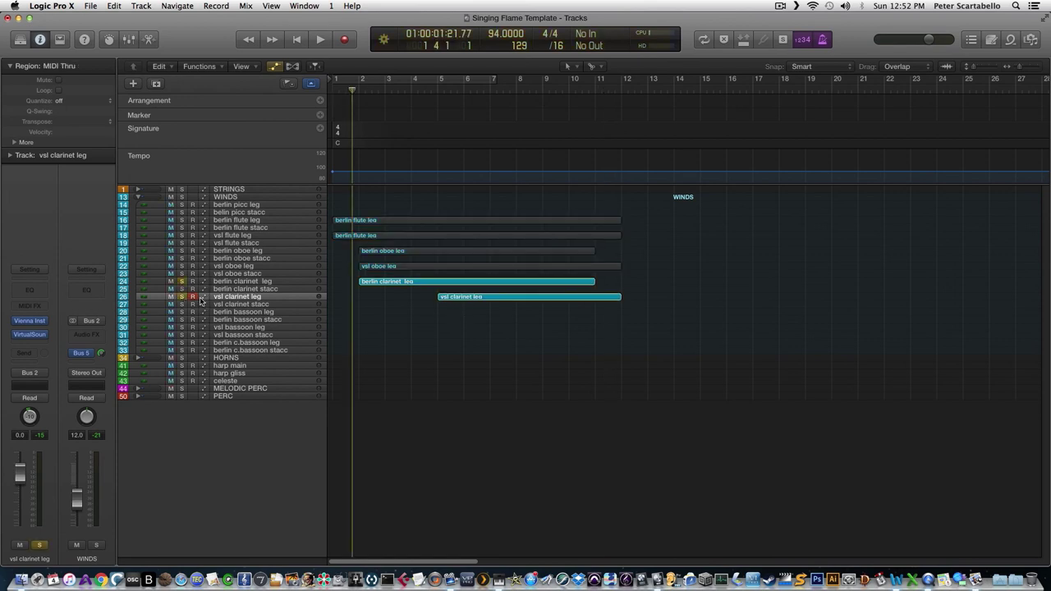
pyautogui.press('space')
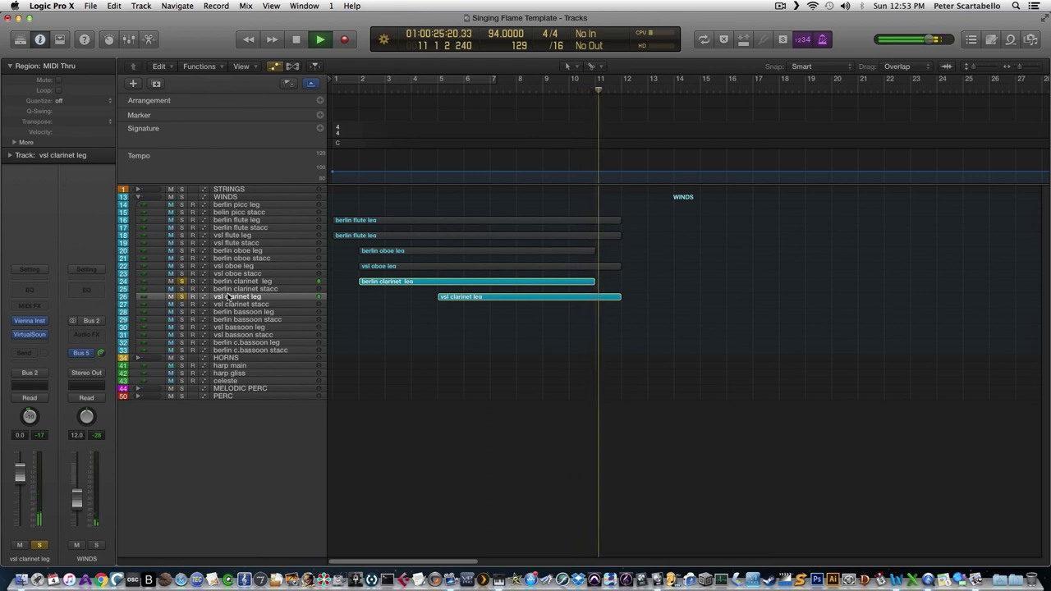
pyautogui.press('space')
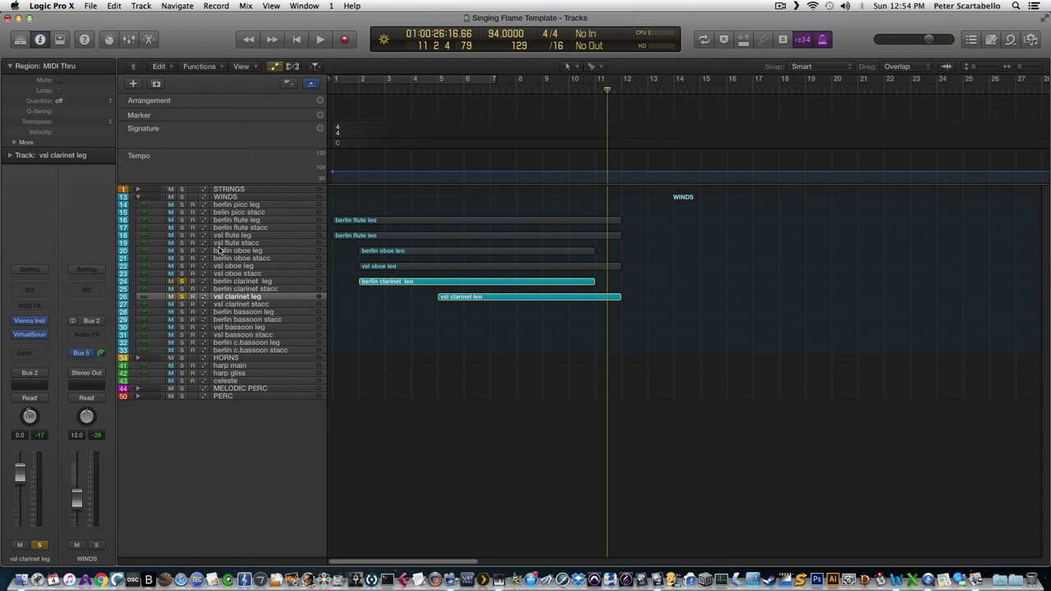
pyautogui.click(182, 281)
pyautogui.click(181, 298)
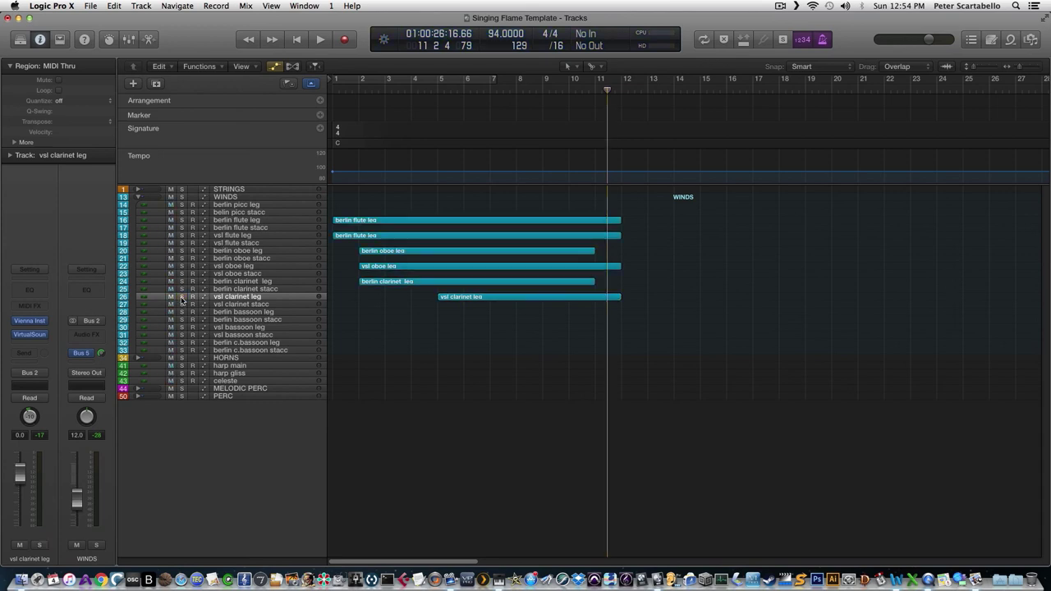
# - Play all the recorded woodwind parts together from bar 1 to bar 11
pyautogui.click(346, 92)
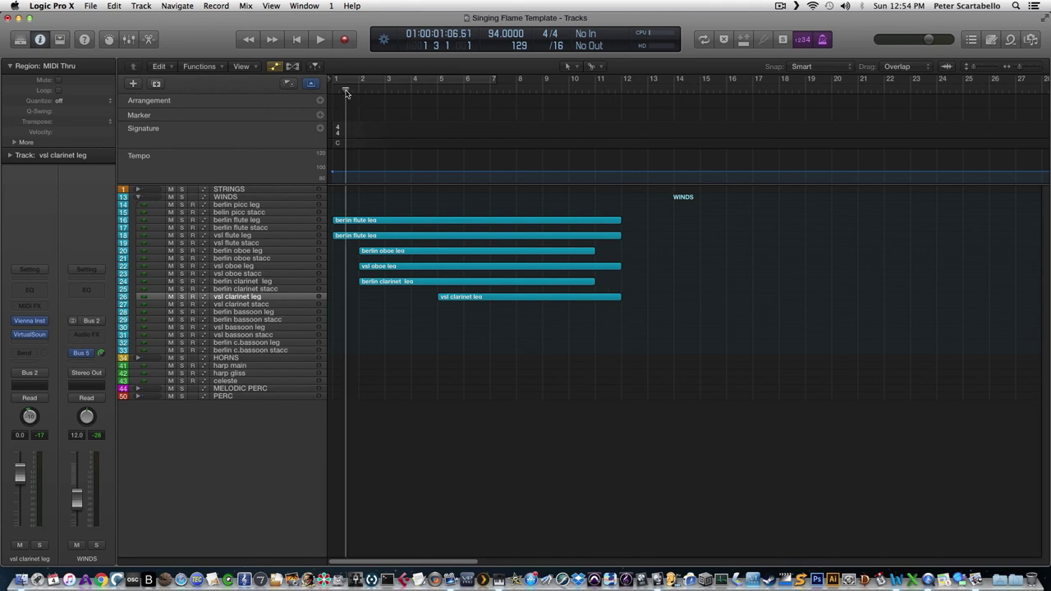
pyautogui.press('space')
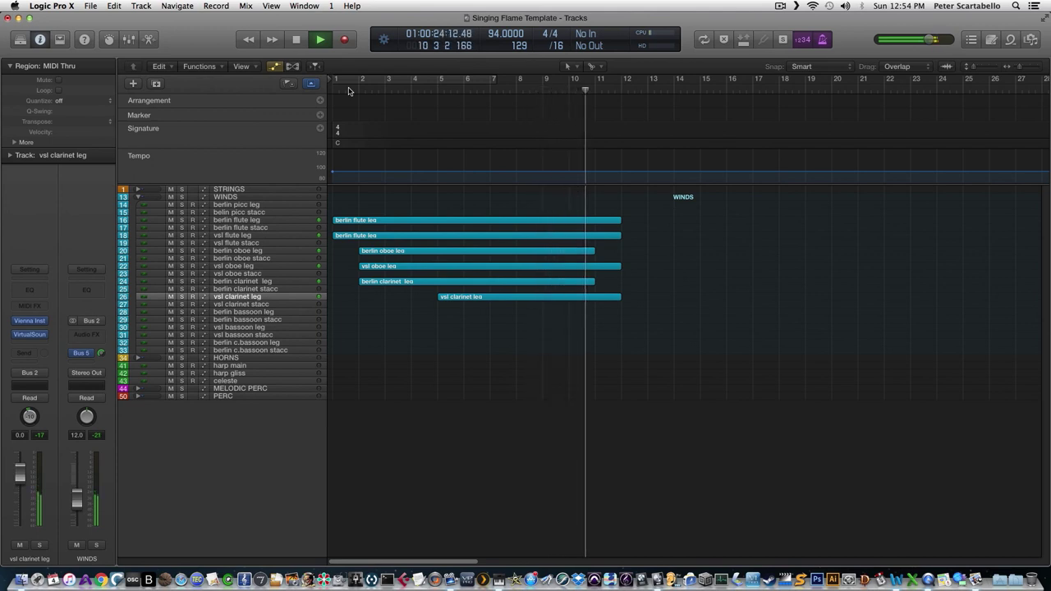
pyautogui.press('space')
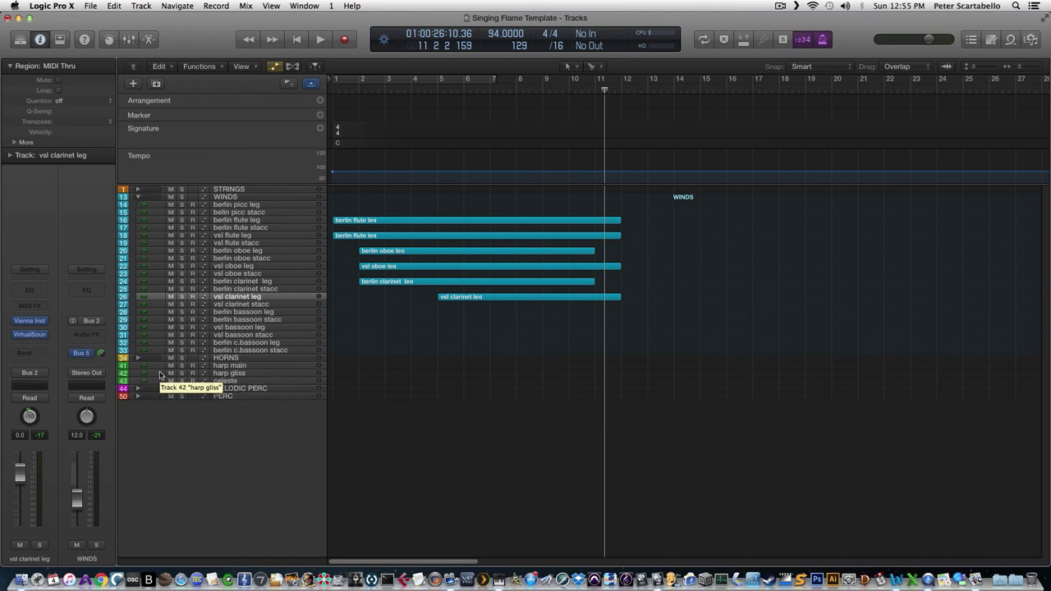
# - Start recording near bar 1 on the berlin bassoon leg track and play its part from bar 2 to about bar 11
pyautogui.click(285, 312)
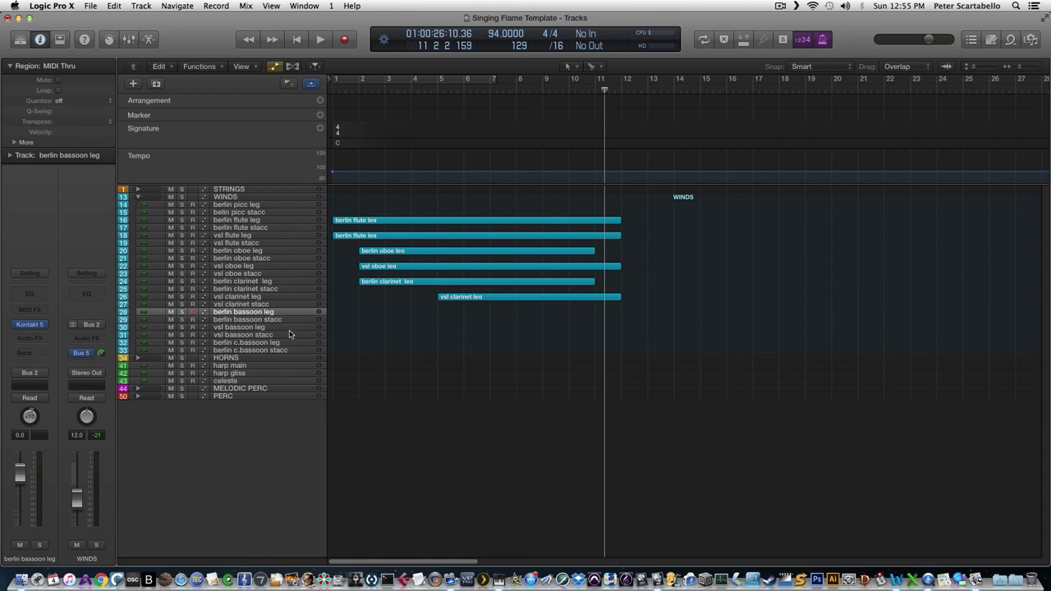
pyautogui.click(345, 92)
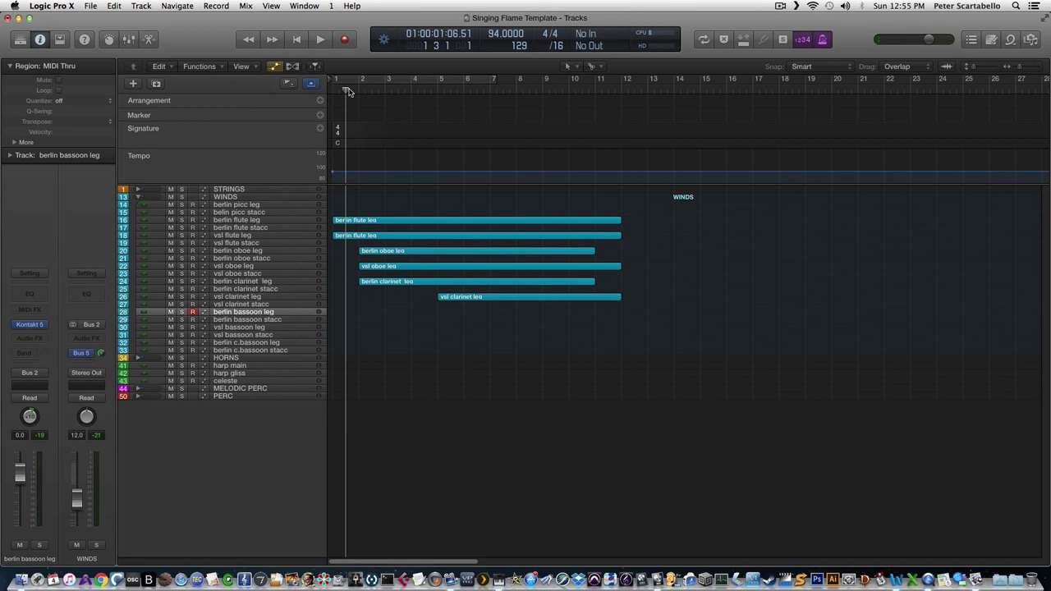
pyautogui.press('r')
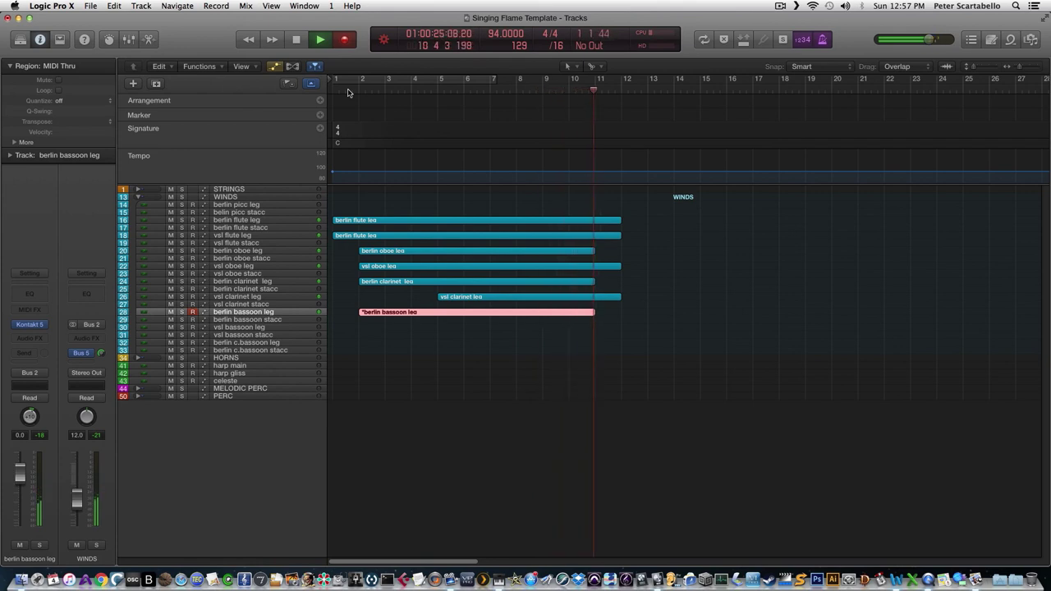
pyautogui.press('space')
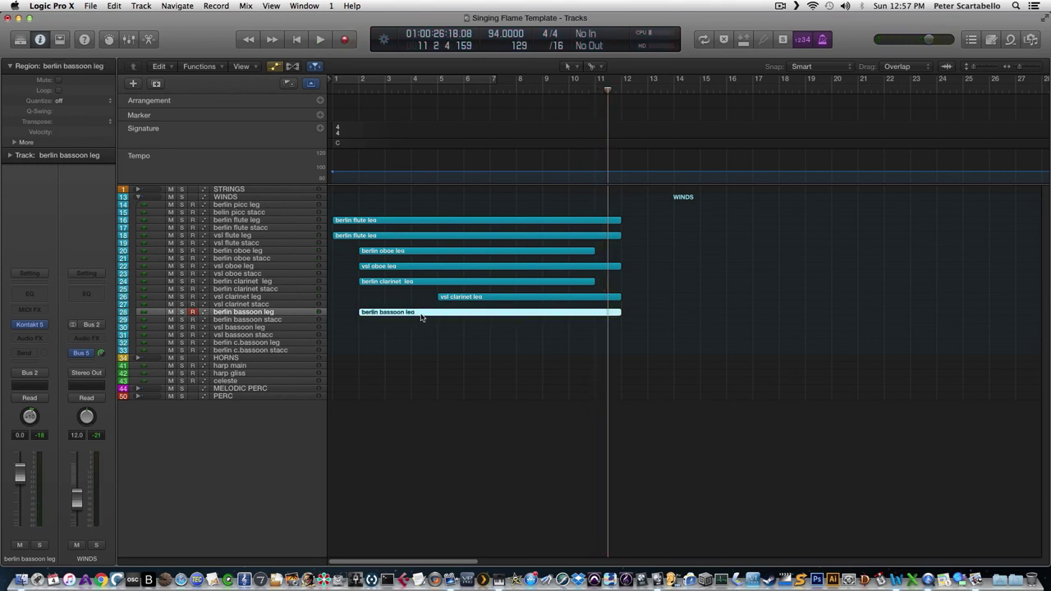
# - Copy the recorded bassoon region to the vsl bassoon leg track and play all woodwind parts together to bar 11
pyautogui.moveTo(422, 317); pyautogui.dragTo(421, 331)
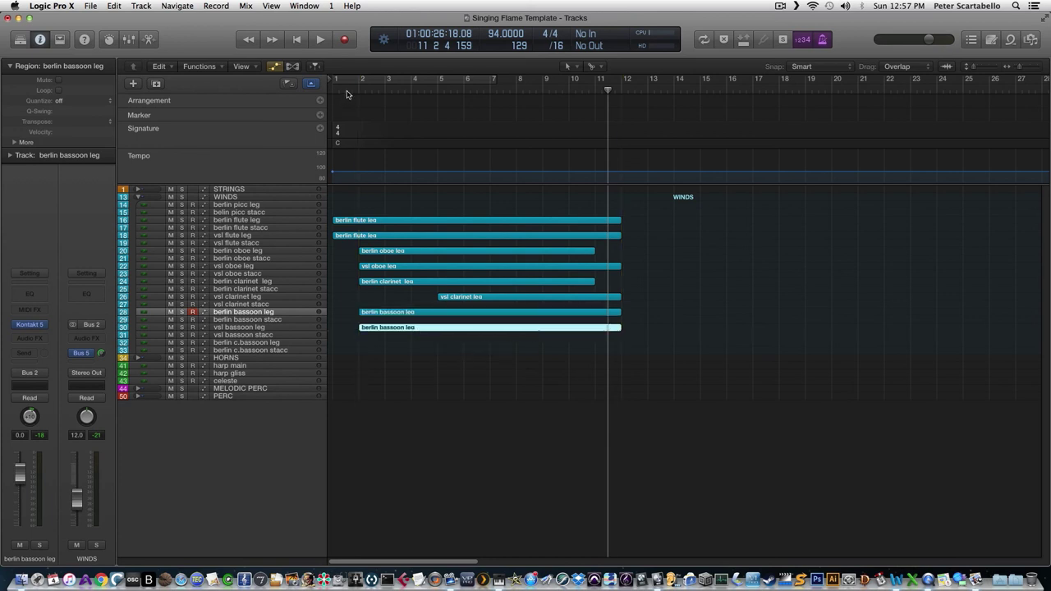
pyautogui.hotkey('shift', 'Return')
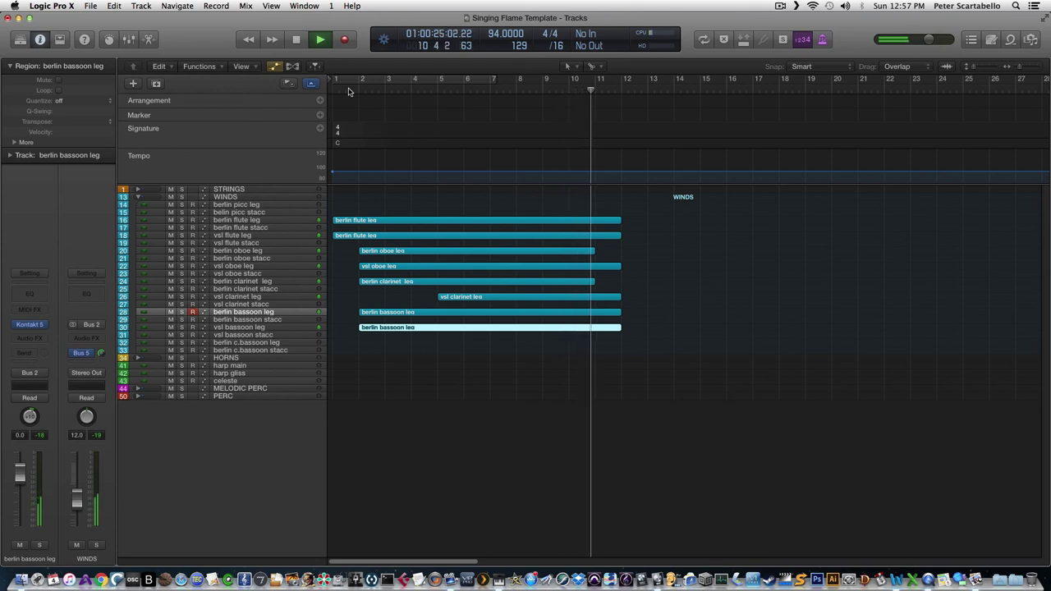
pyautogui.press('space')
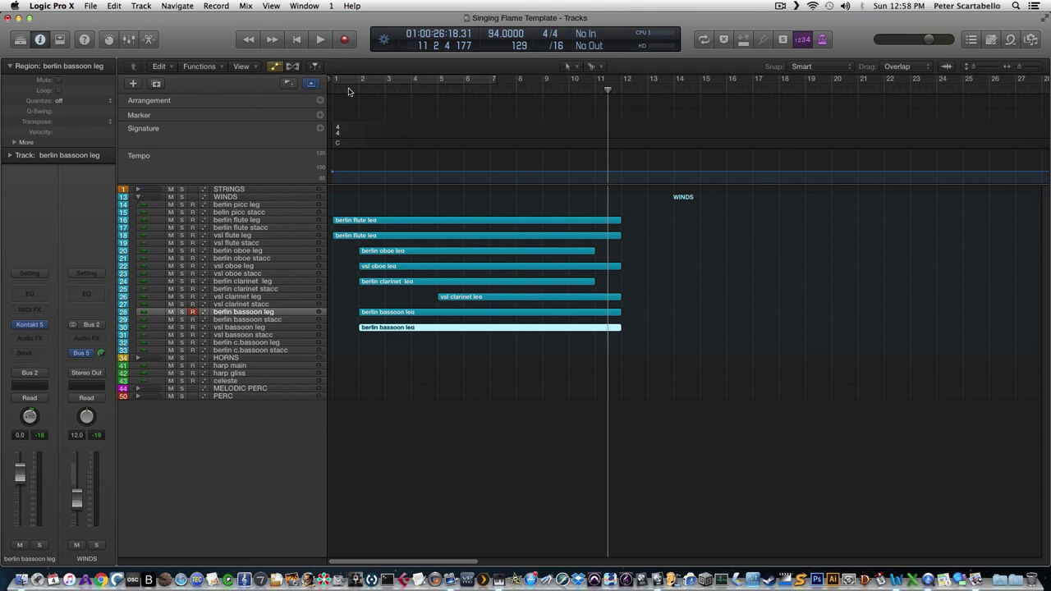
# - Solo the berlin and vsl bassoon leg and flute leg tracks and play them from about bar 2 to bar 11
pyautogui.click(181, 312)
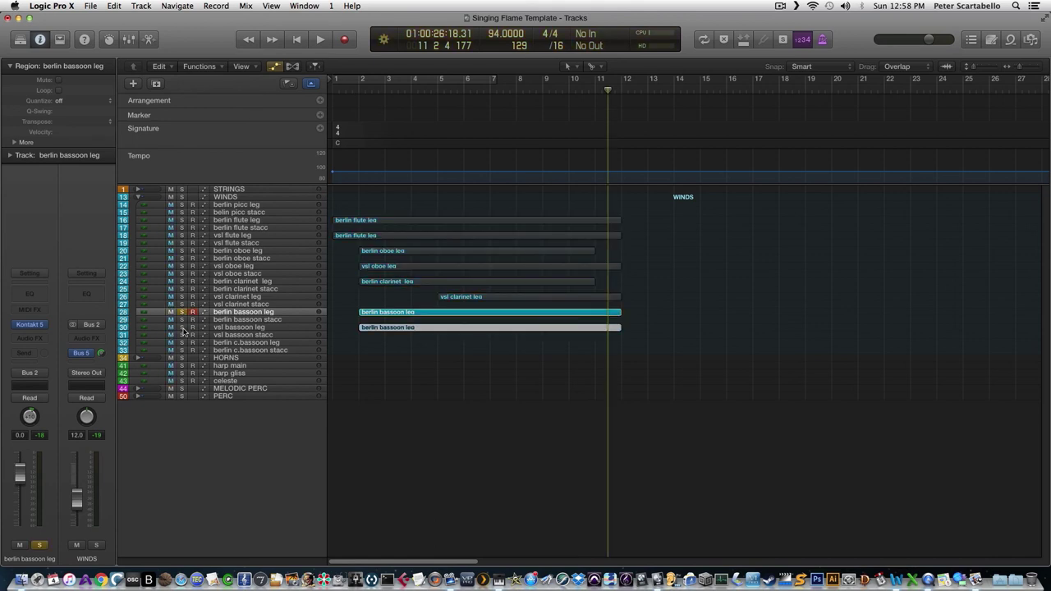
pyautogui.click(181, 327)
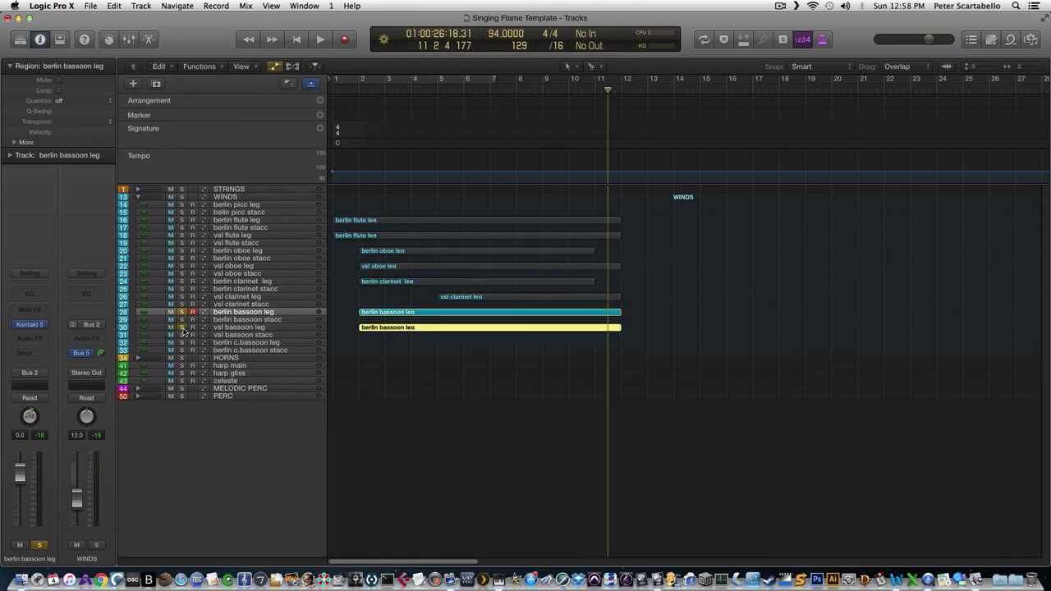
pyautogui.click(181, 220)
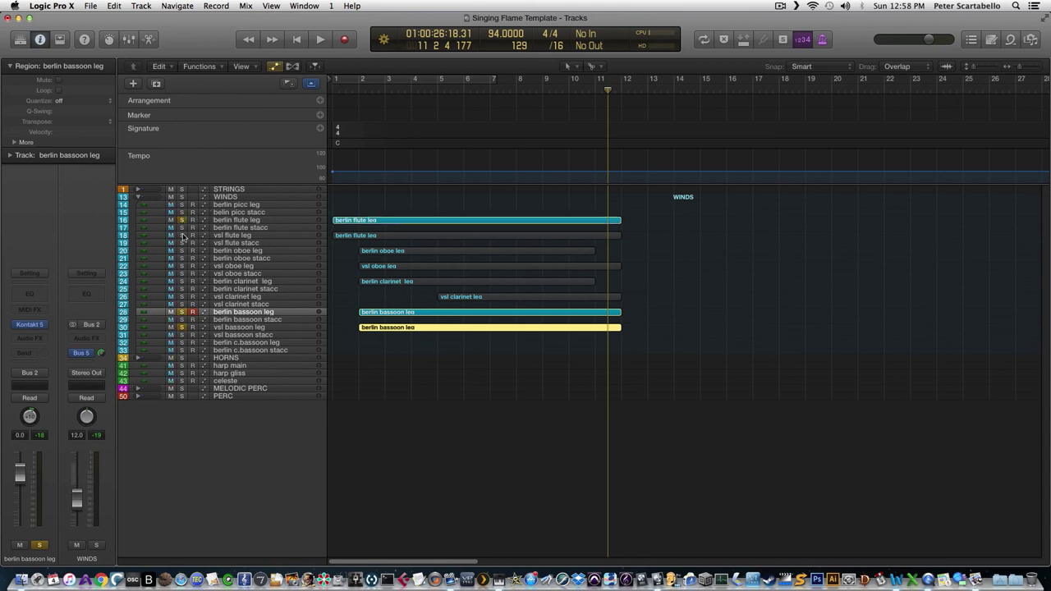
pyautogui.click(182, 236)
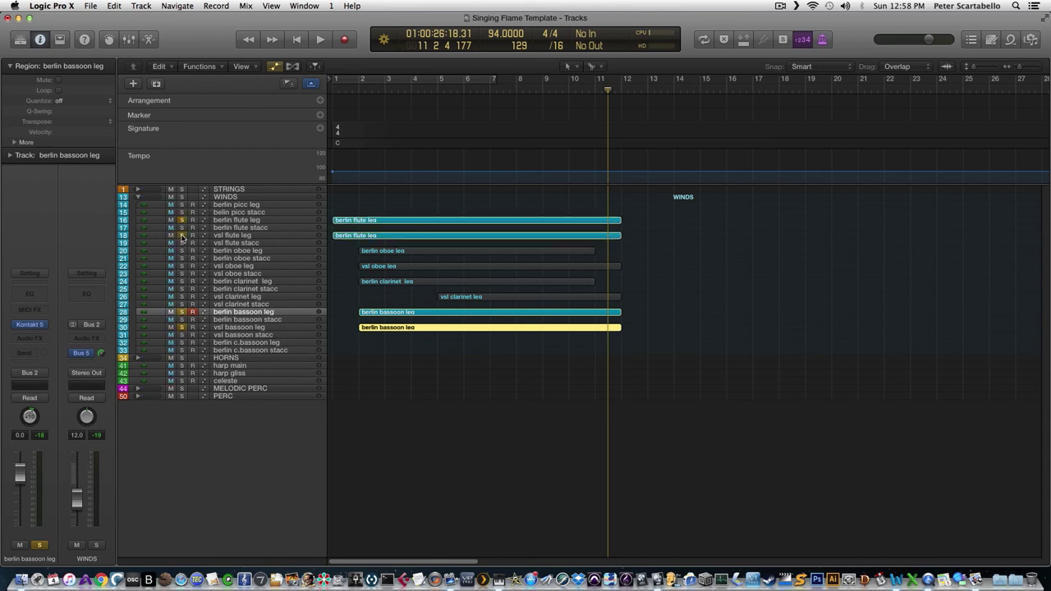
pyautogui.click(359, 87)
pyautogui.press('space')
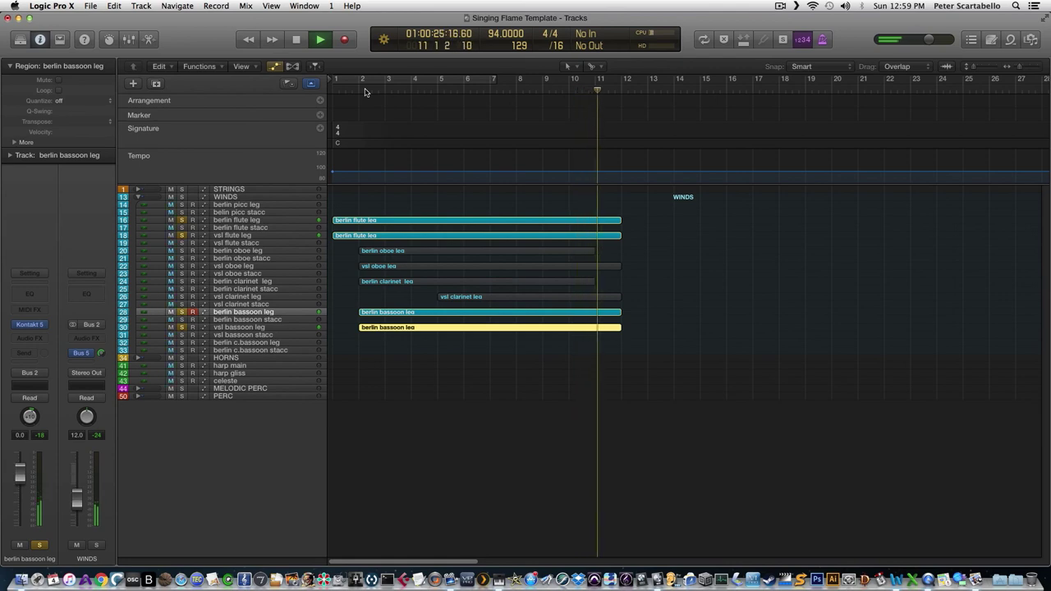
pyautogui.press('space')
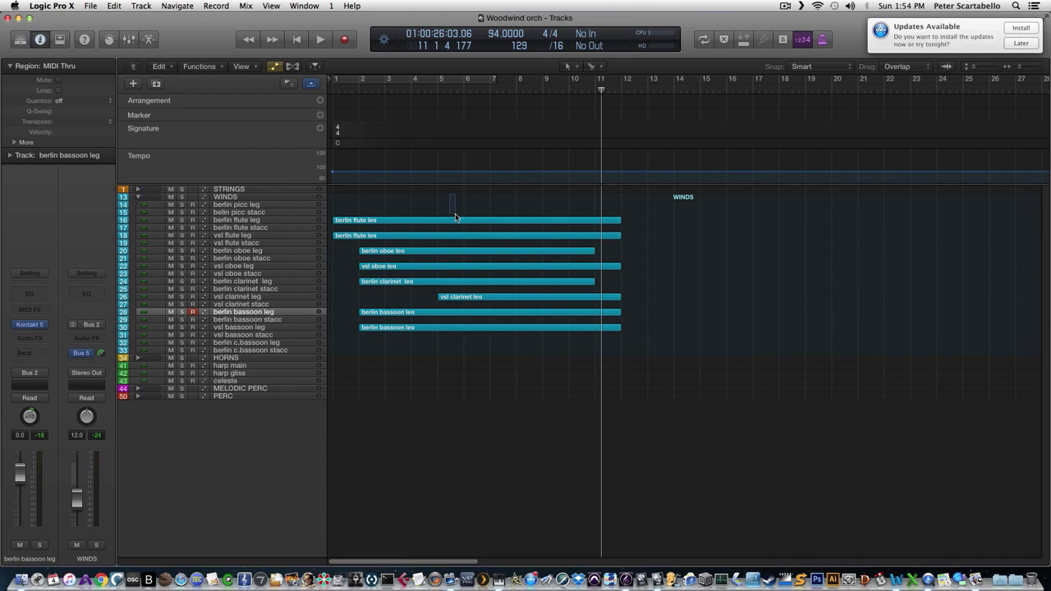
# - Copy both flute regions to bar 14 and both bassoon regions to bar 15 on their own tracks
pyautogui.moveTo(452, 206); pyautogui.dragTo(464, 236)
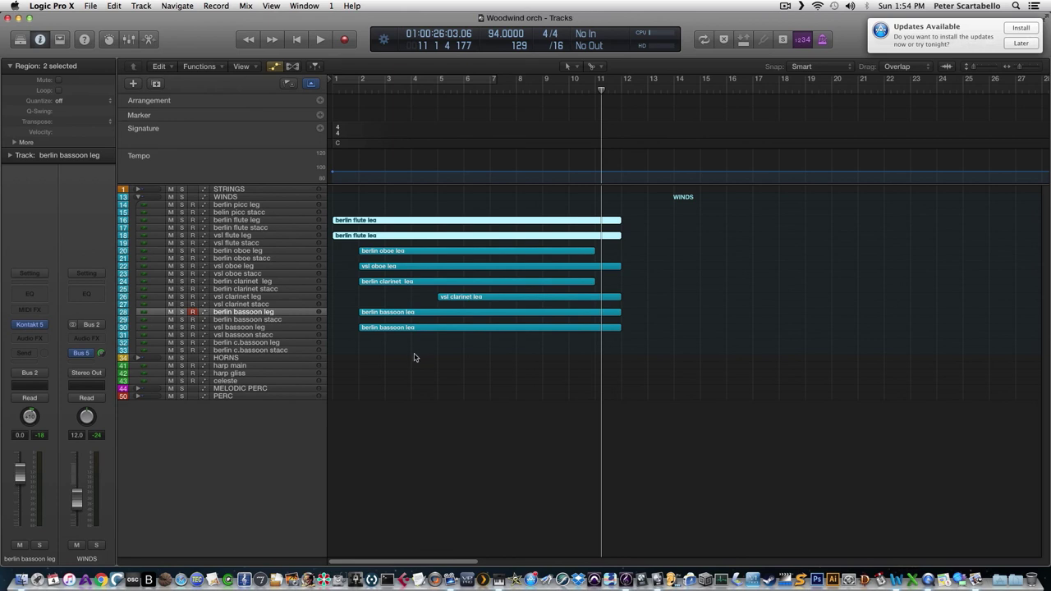
pyautogui.moveTo(415, 356); pyautogui.dragTo(418, 317)
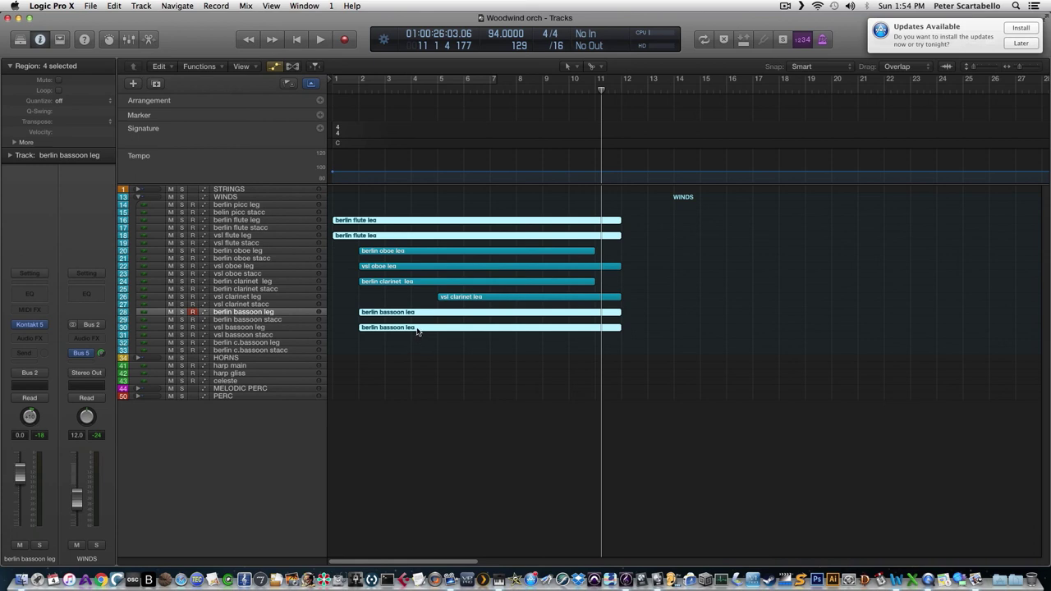
pyautogui.moveTo(417, 331); pyautogui.dragTo(757, 332)
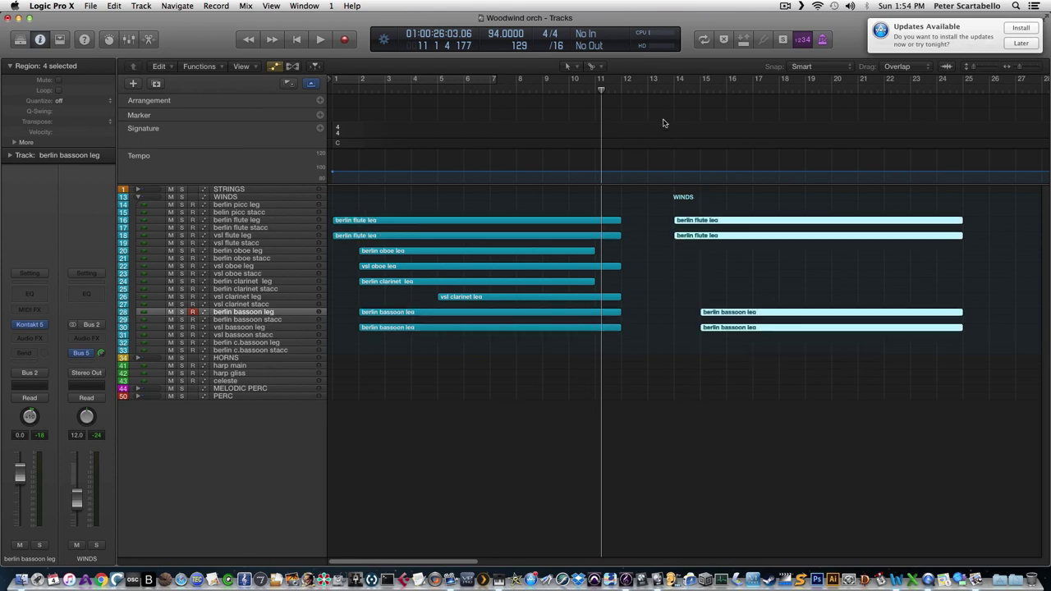
# - Record a new part on the berlin oboe leg track against the copied regions, from bar 14 to about bar 24
pyautogui.click(292, 252)
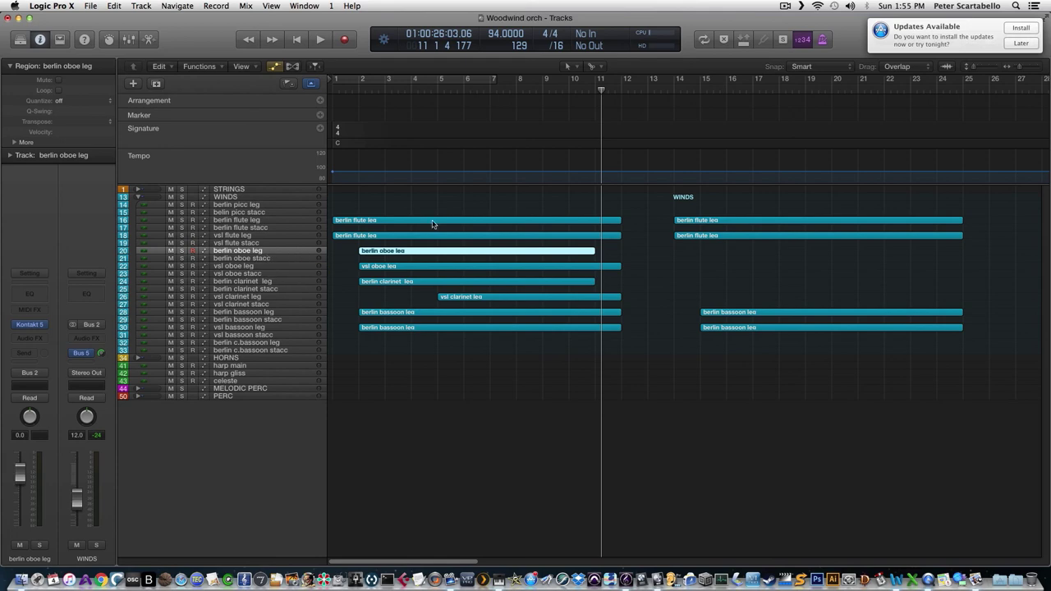
pyautogui.click(661, 91)
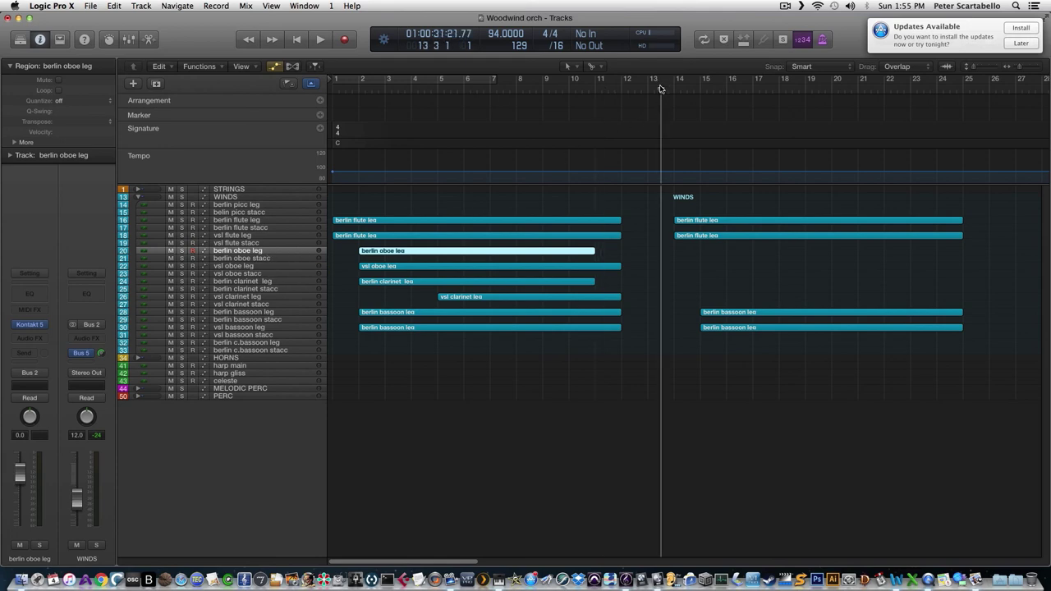
pyautogui.click(637, 182)
pyautogui.press('space')
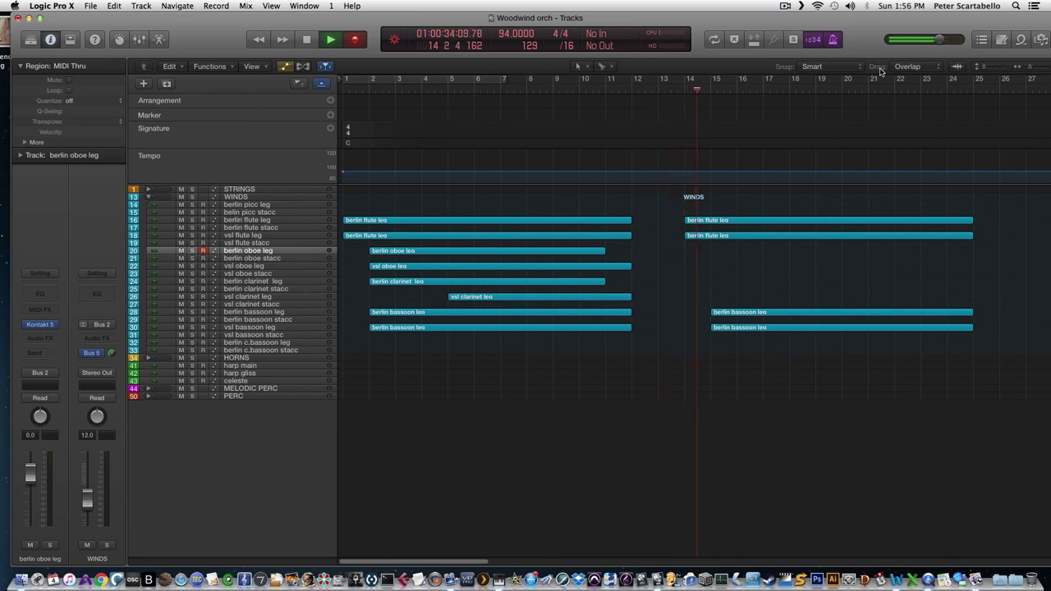
pyautogui.press('r')
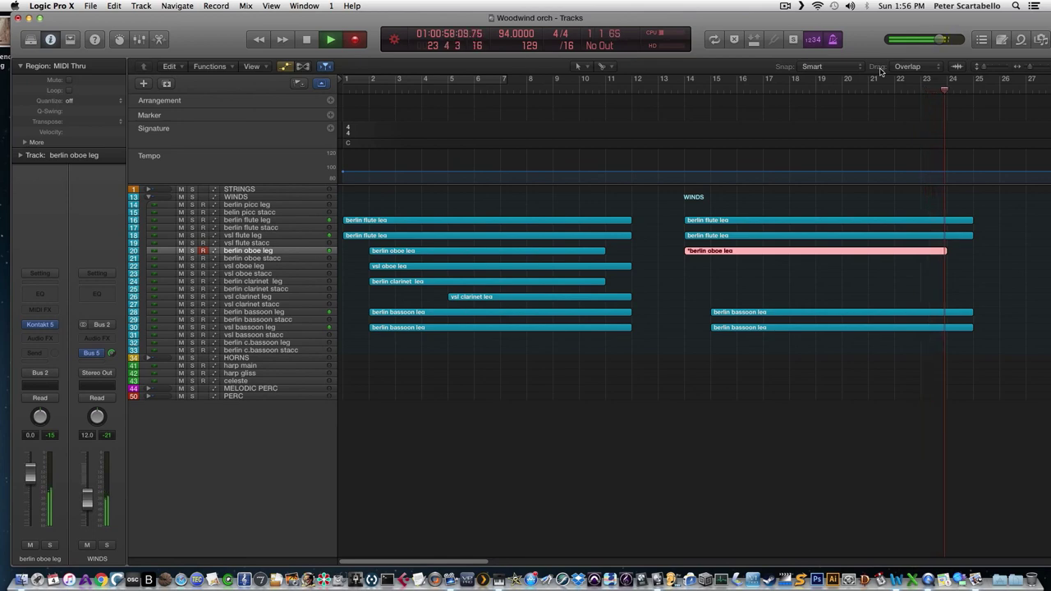
pyautogui.press('space')
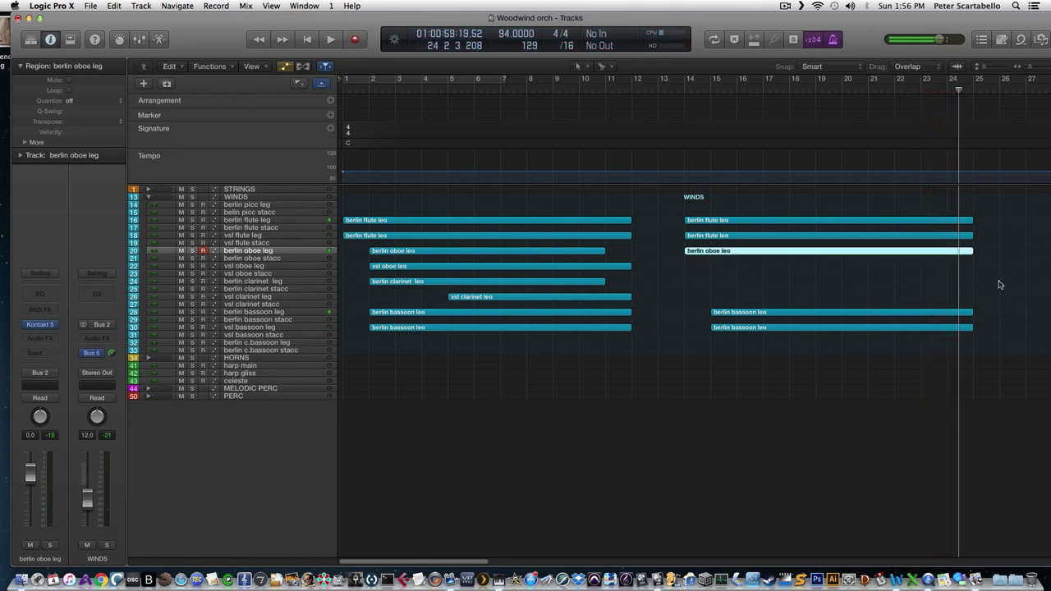
# - Lower the copied bassoon part's long note at bar 23 by about four semitones and play the section from bar 14 to about bar 24
pyautogui.moveTo(852, 293); pyautogui.dragTo(892, 336)
pyautogui.doubleClick(889, 333)
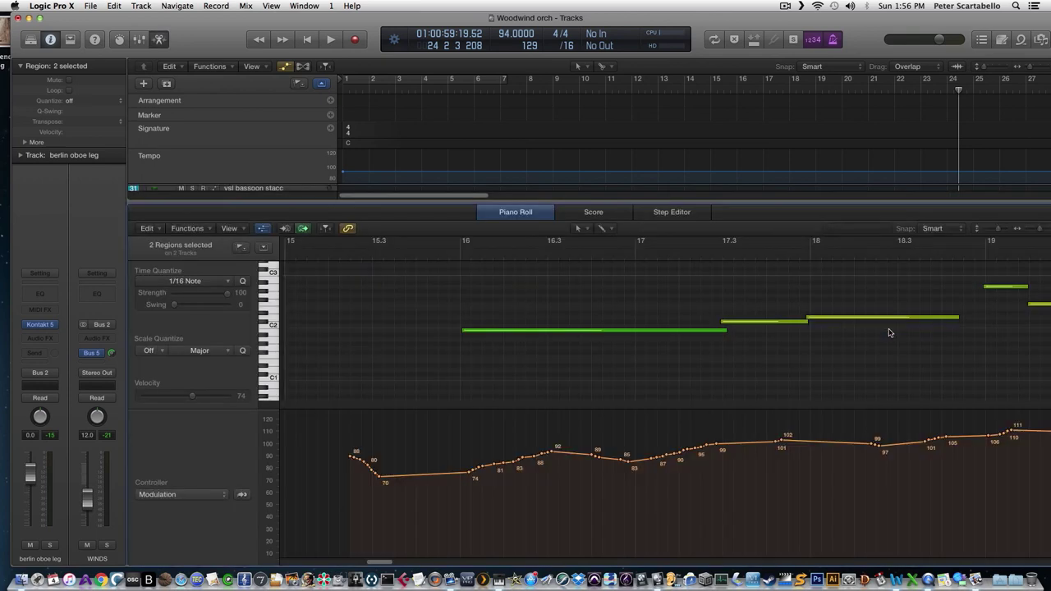
pyautogui.moveTo(376, 561); pyautogui.dragTo(419, 561)
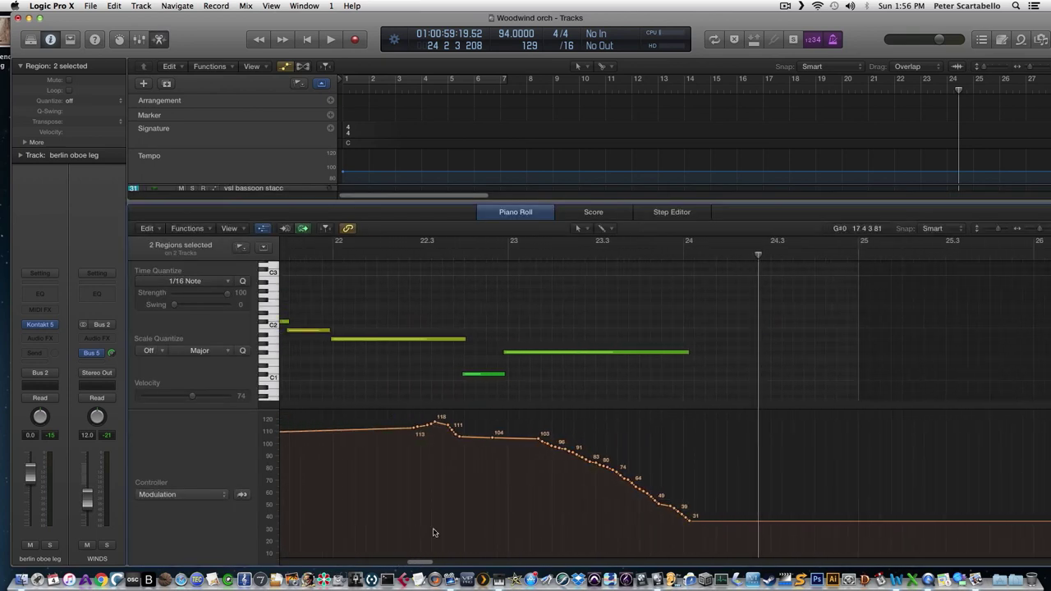
pyautogui.moveTo(541, 358); pyautogui.dragTo(541, 368)
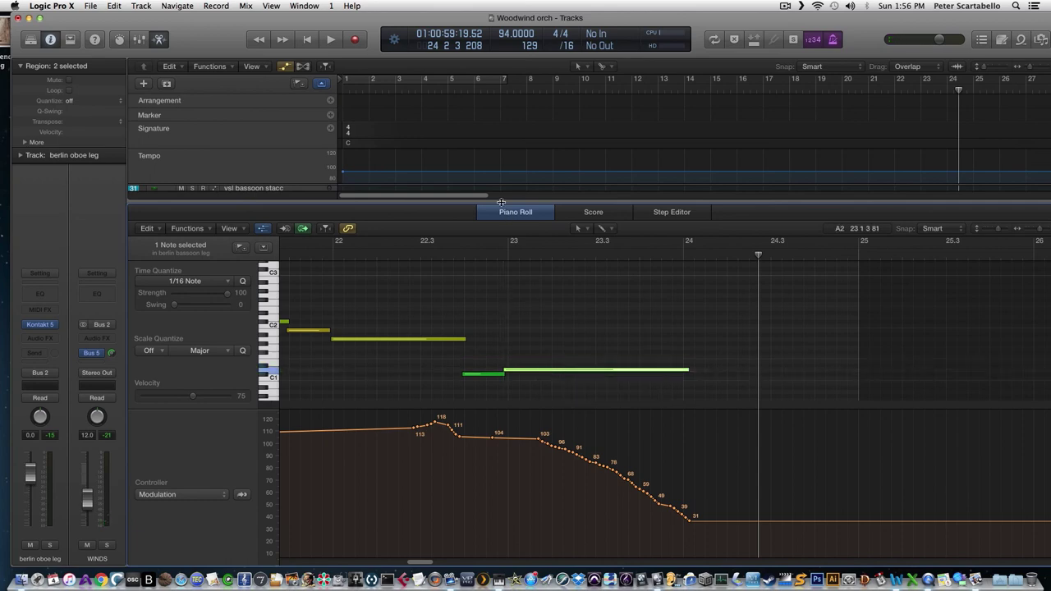
pyautogui.press('p')
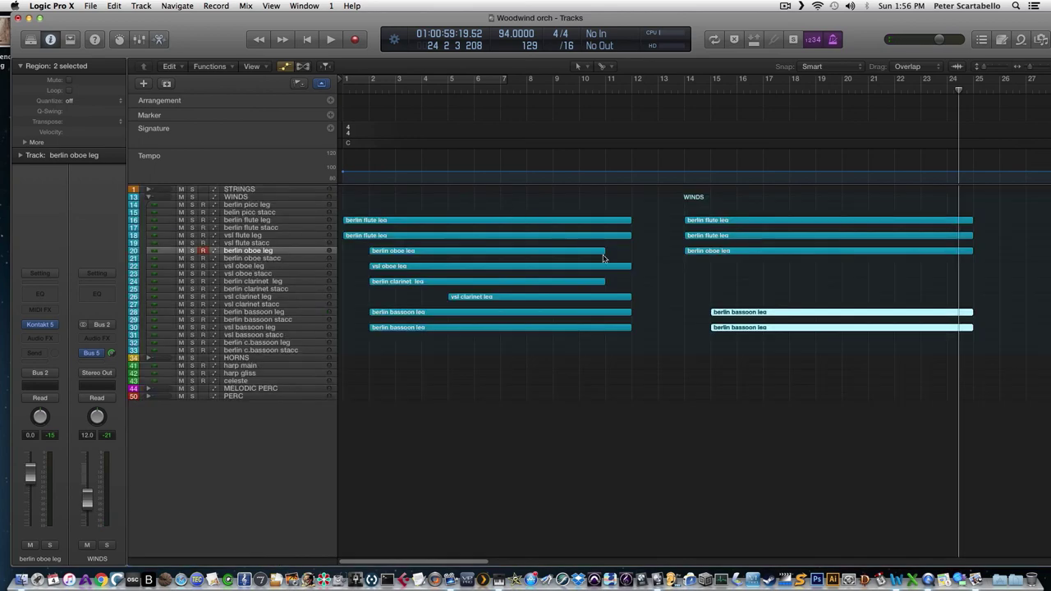
pyautogui.click(699, 94)
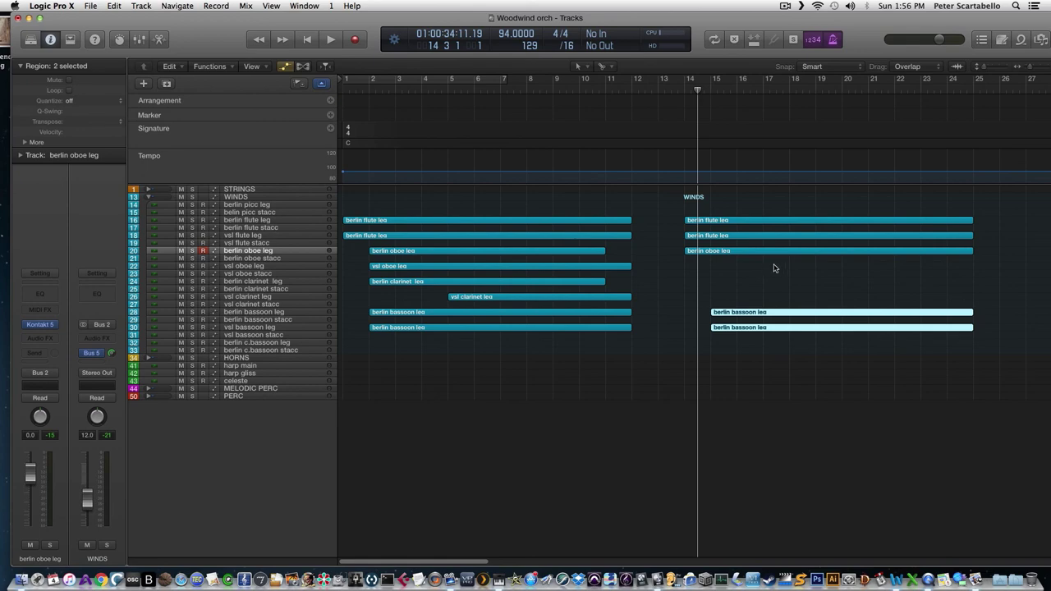
pyautogui.press('space')
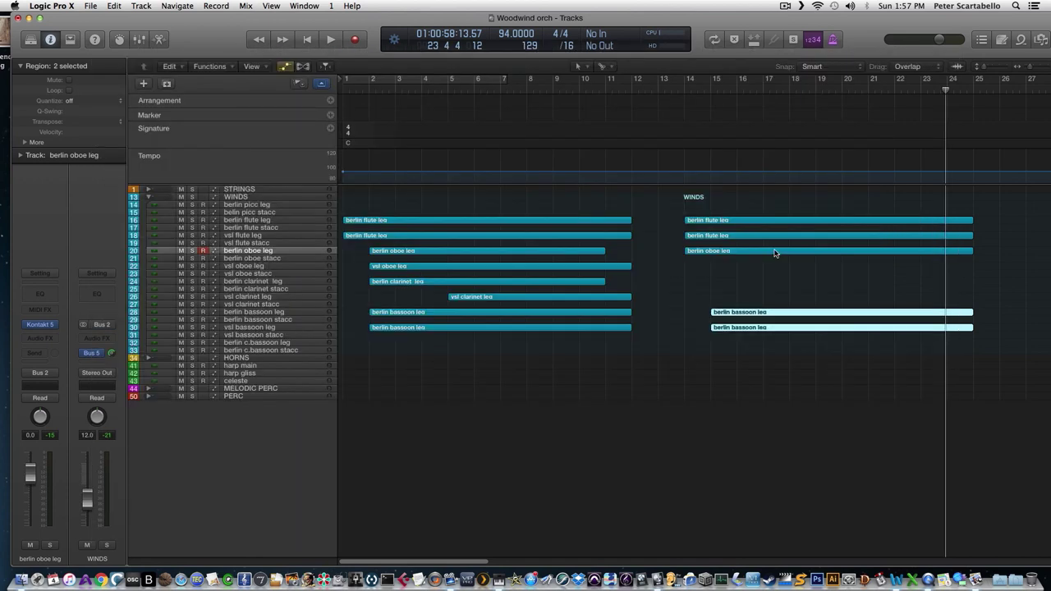
# - Raise the new oboe region's long note in bar 21 by about two semitones in the piano roll and play the passage to bar 23
pyautogui.doubleClick(775, 252)
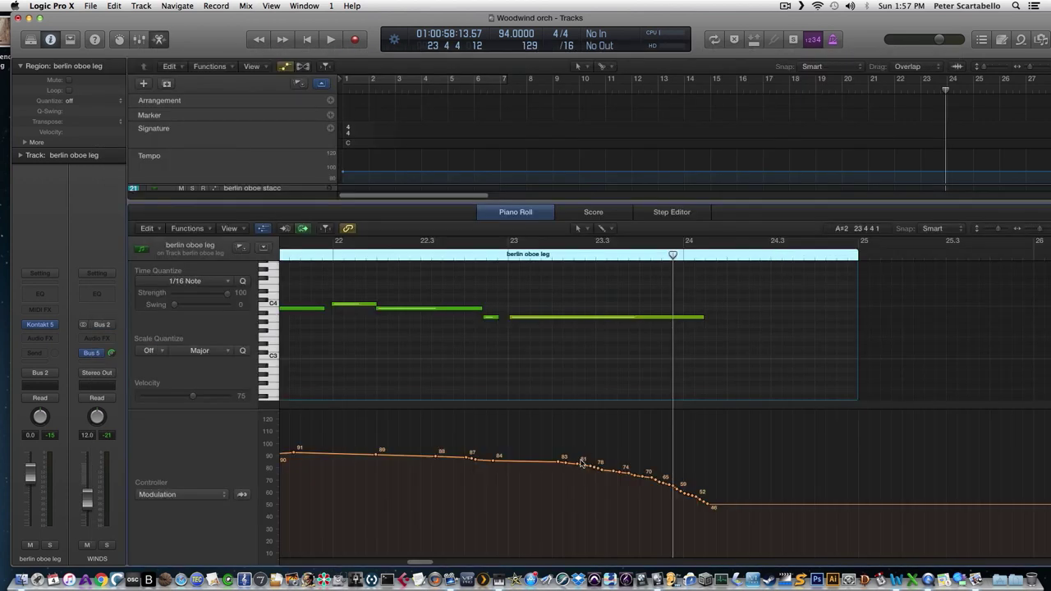
pyautogui.moveTo(426, 563); pyautogui.dragTo(417, 567)
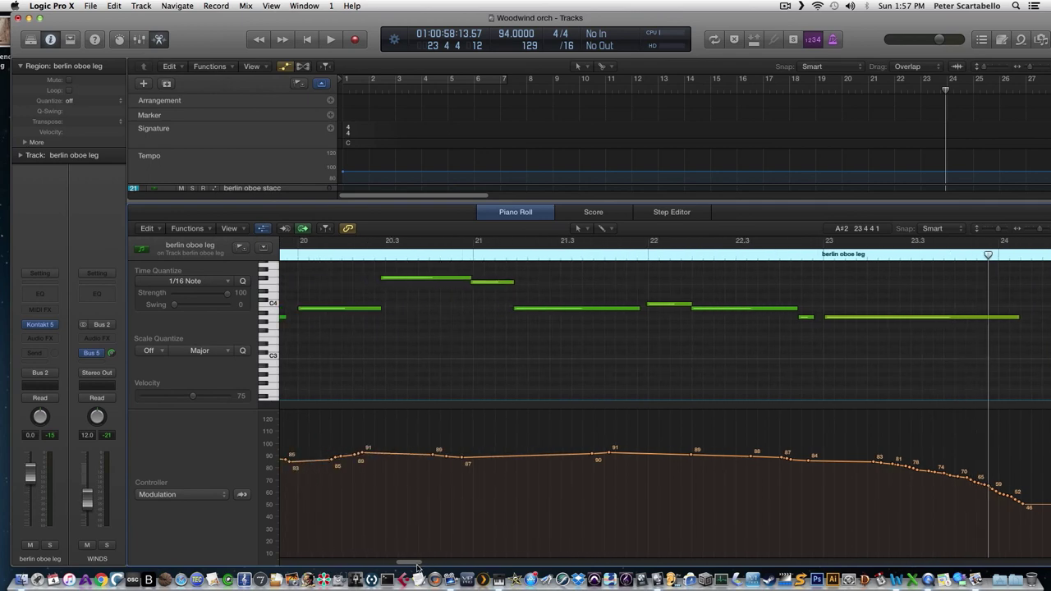
pyautogui.click(460, 259)
pyautogui.press('space')
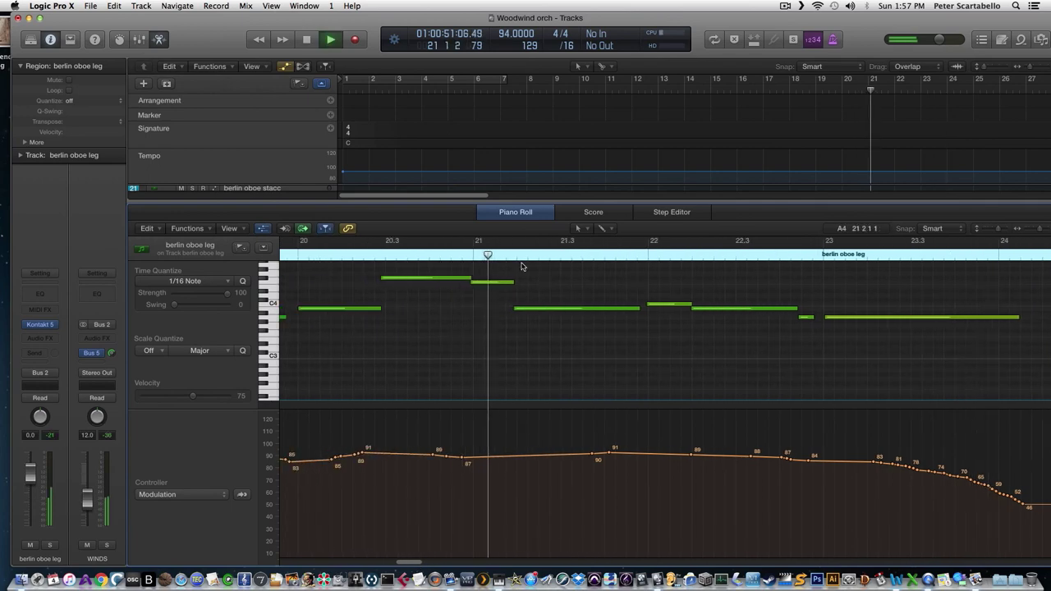
pyautogui.press('space')
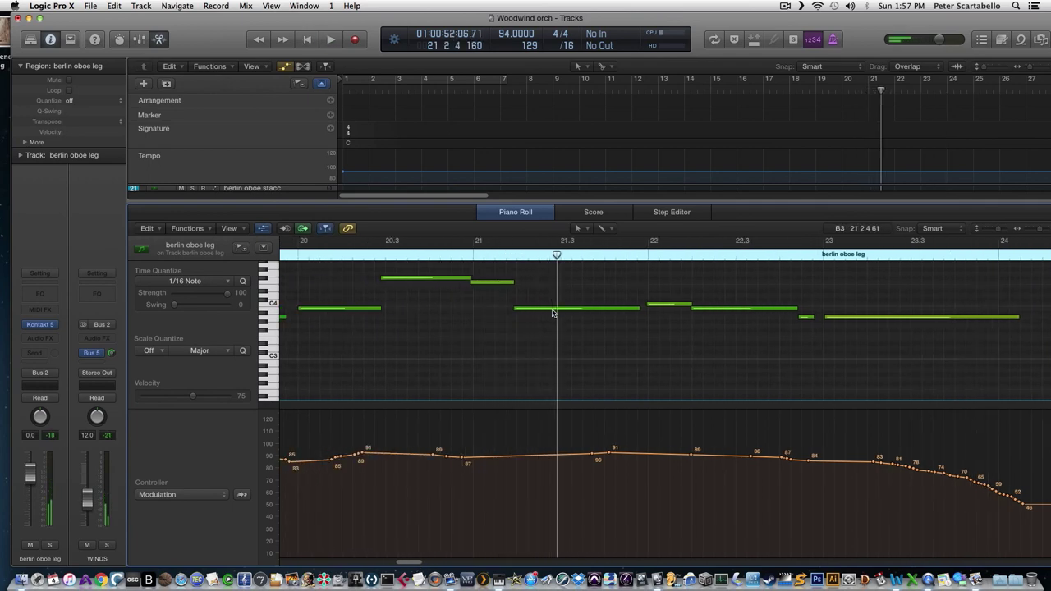
pyautogui.moveTo(553, 313); pyautogui.dragTo(552, 302)
pyautogui.press('space')
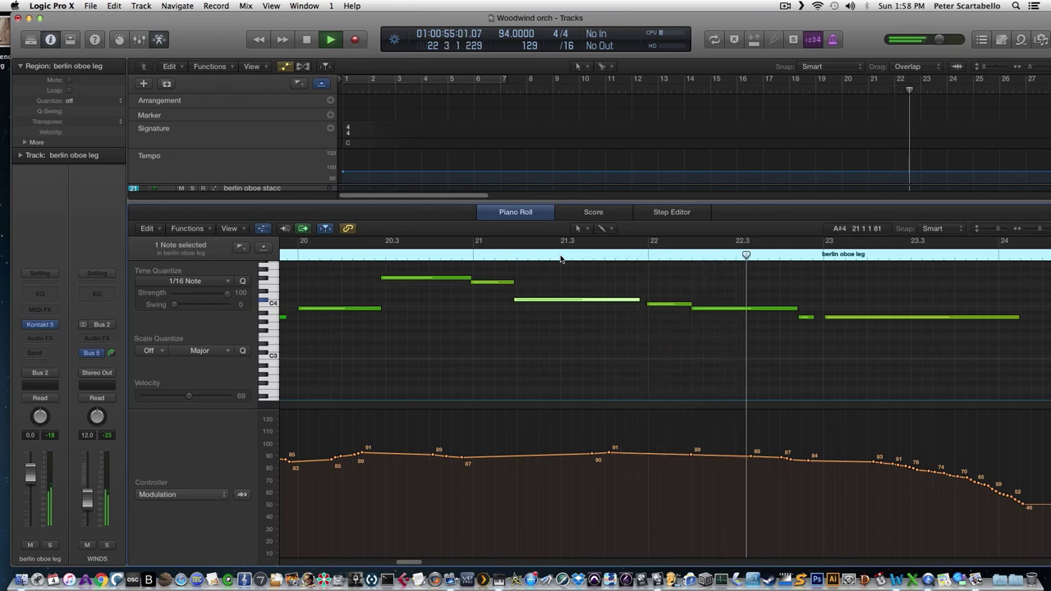
pyautogui.press('space')
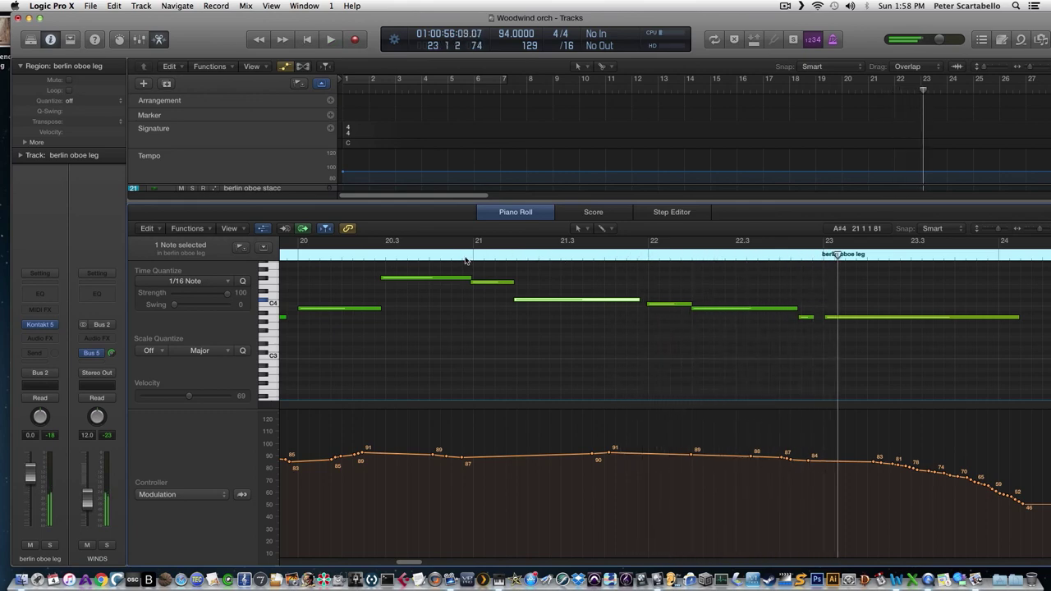
pyautogui.click(462, 253)
pyautogui.press('p')
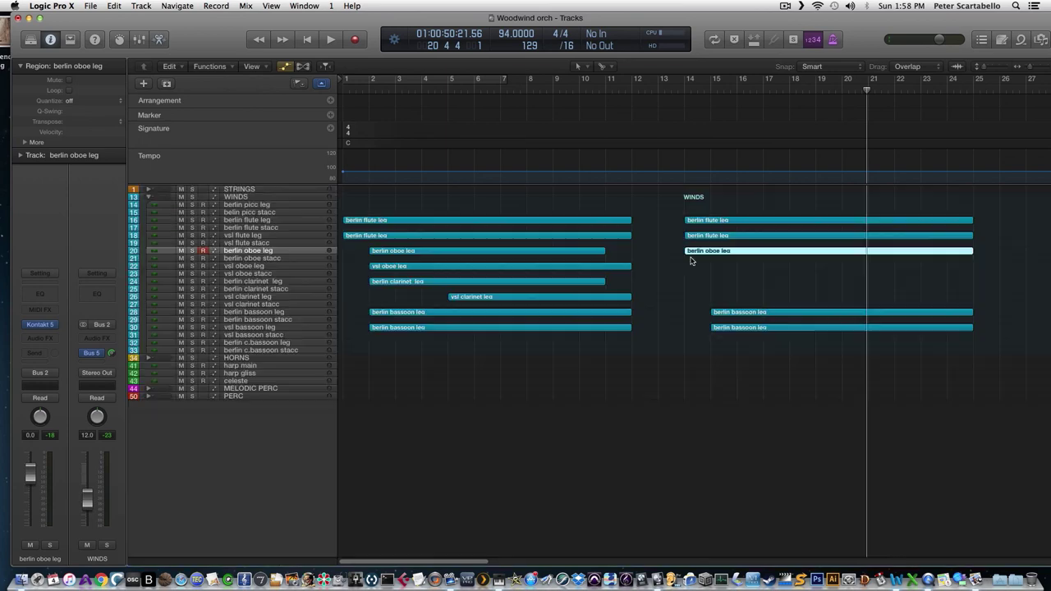
# - Examine both copied bassoon regions in the piano roll while playing the passage from the end of bar 20 to bar 22
pyautogui.click(742, 315)
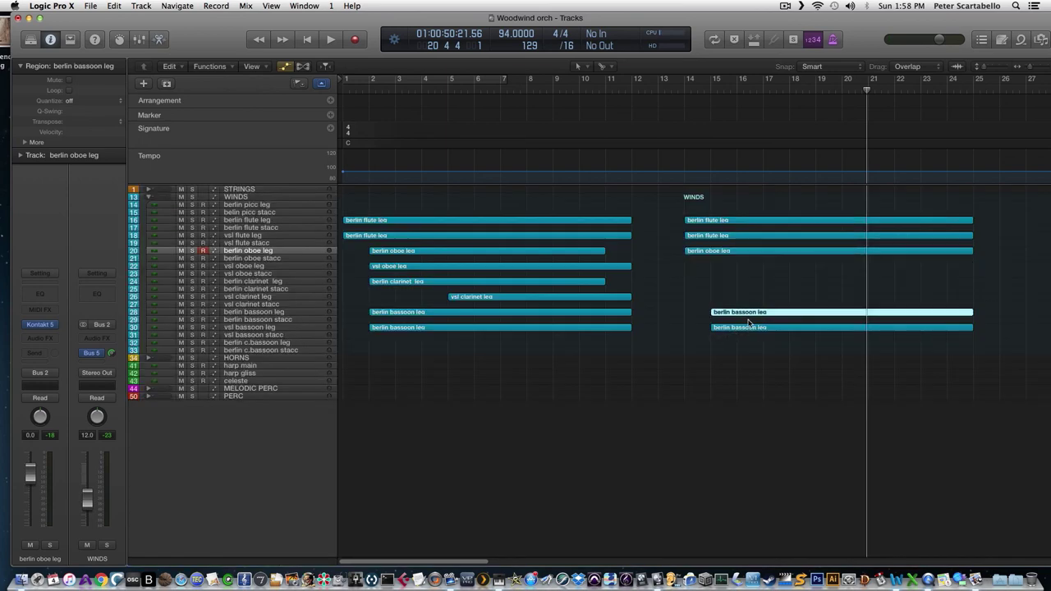
pyautogui.keyDown('shift'); pyautogui.click(747, 327); pyautogui.keyUp('shift')
pyautogui.press('p')
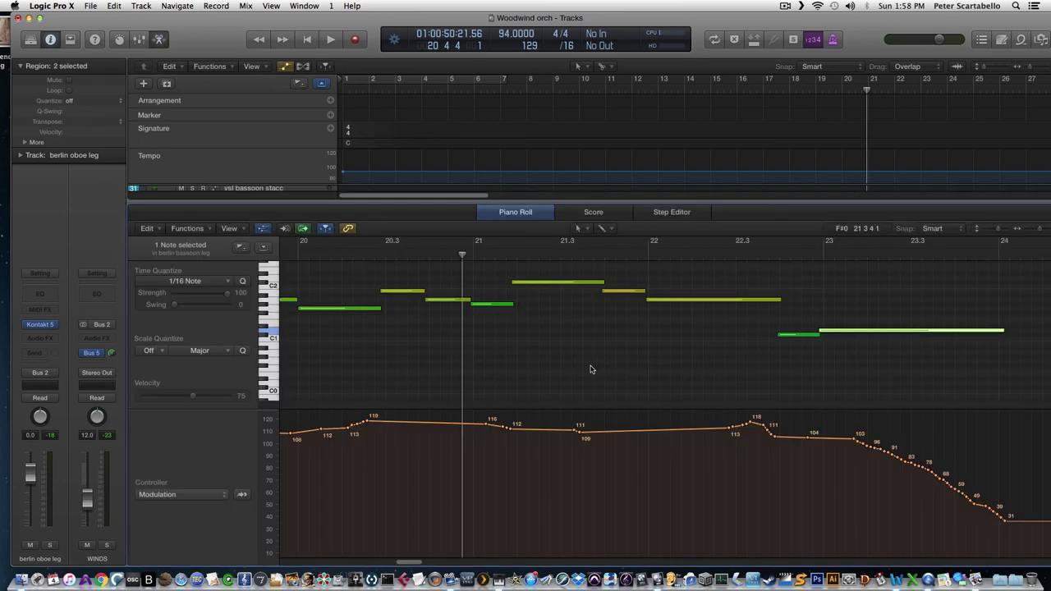
pyautogui.press('space')
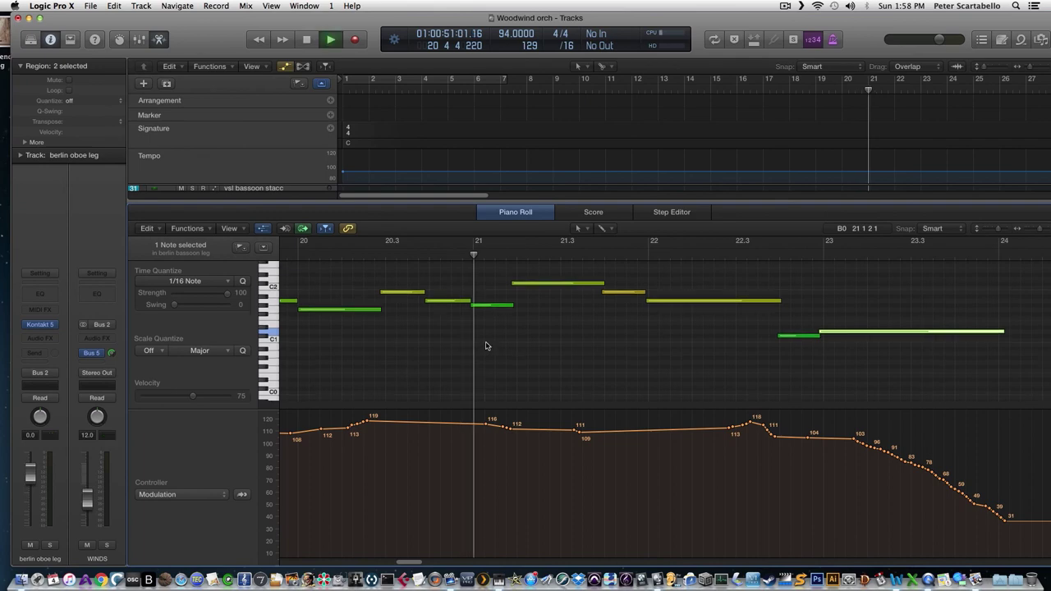
pyautogui.press('p')
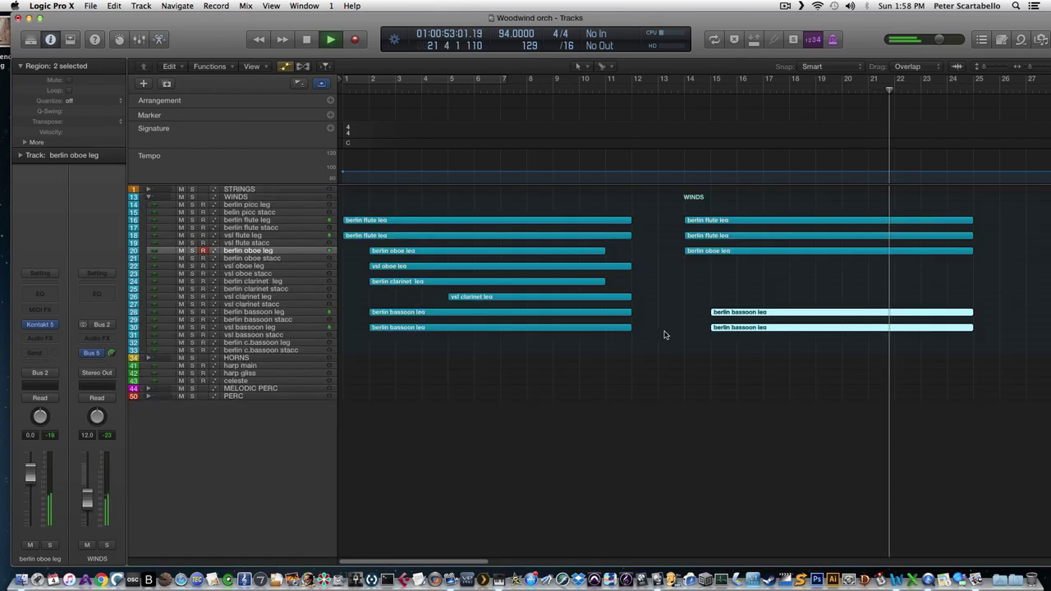
pyautogui.press('space')
# - In the copied region on the berlin bassoon leg track, replace bar 21's long note by extending the following note back over it, and play the passage
pyautogui.click(678, 340)
pyautogui.doubleClick(745, 312)
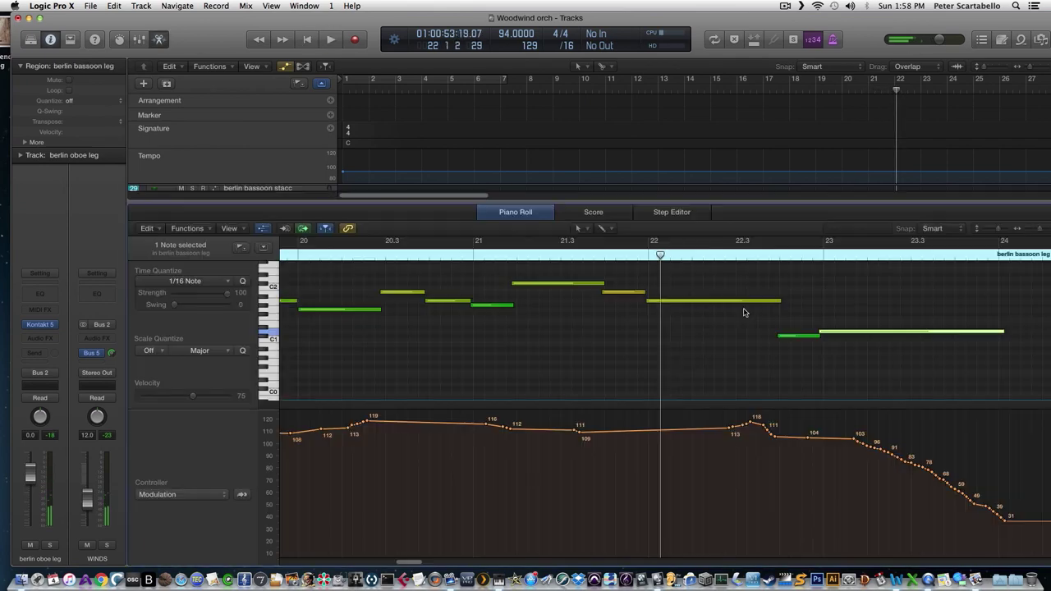
pyautogui.scroll(2, 608, 355)
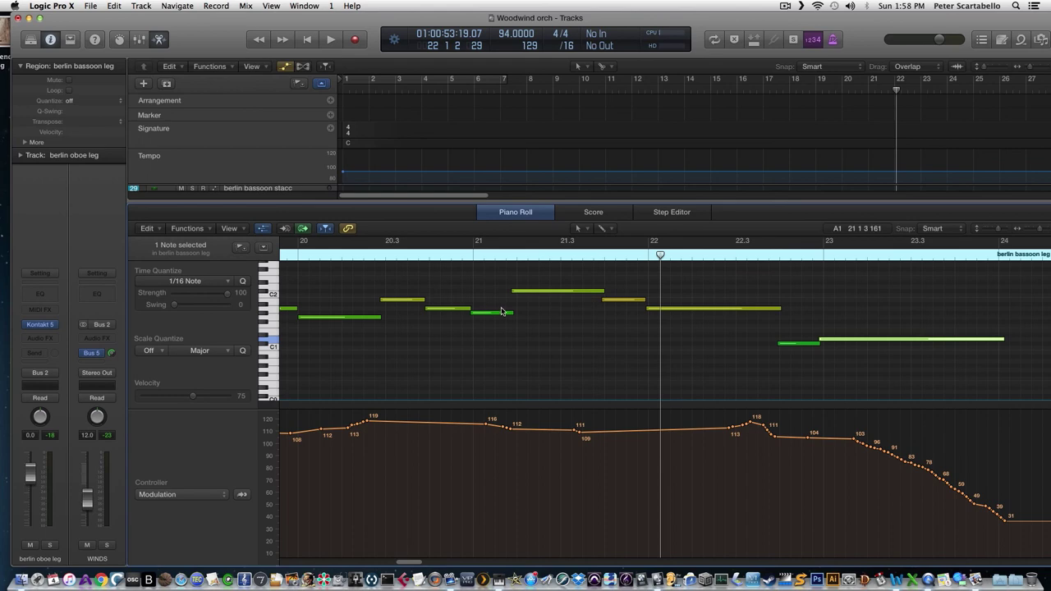
pyautogui.moveTo(535, 275); pyautogui.dragTo(512, 301)
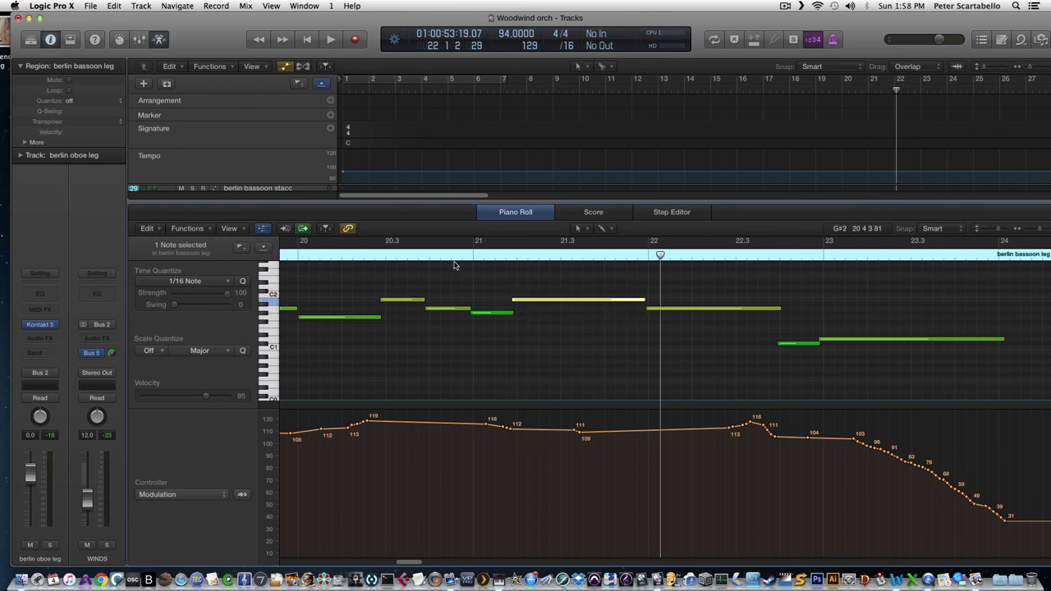
pyautogui.click(452, 255)
pyautogui.press('space')
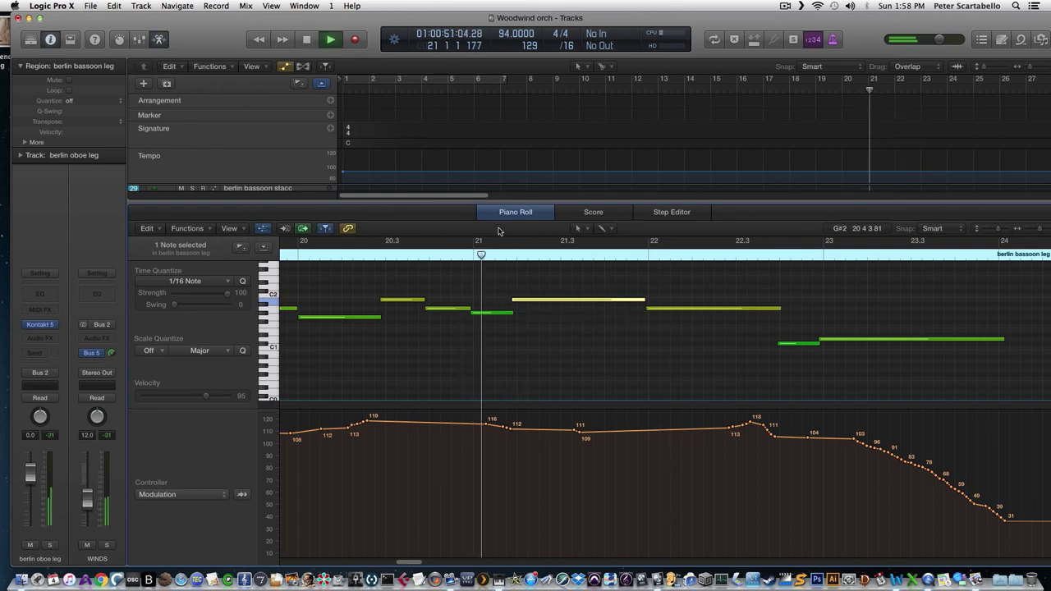
pyautogui.press('p')
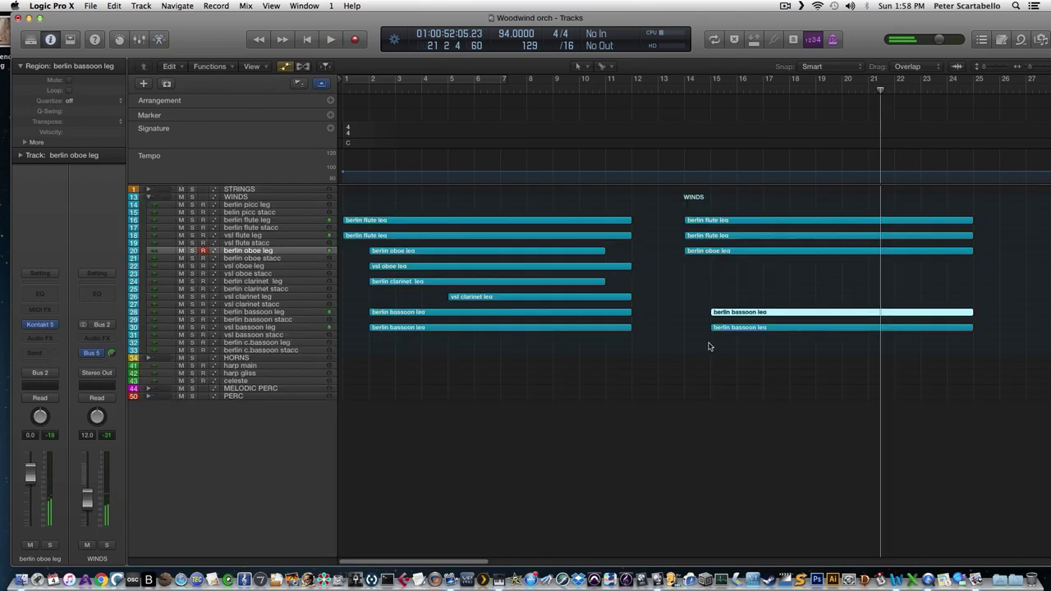
# - Make the same bar 21 note replacement in the copied region on the vsl bassoon leg track and play through to bar 23
pyautogui.click(777, 329)
pyautogui.press('p')
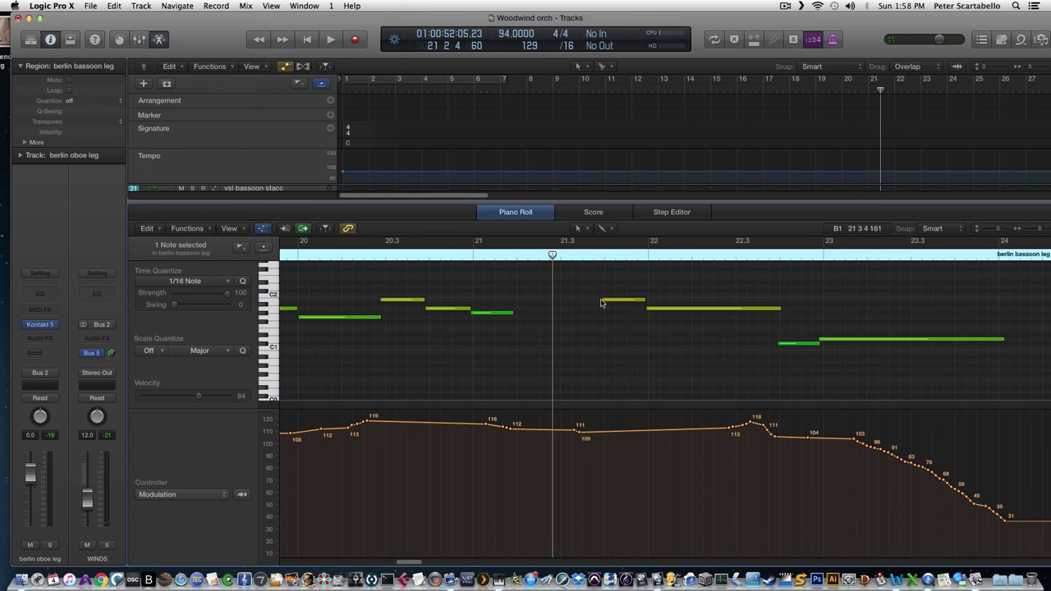
pyautogui.moveTo(601, 303); pyautogui.dragTo(520, 303)
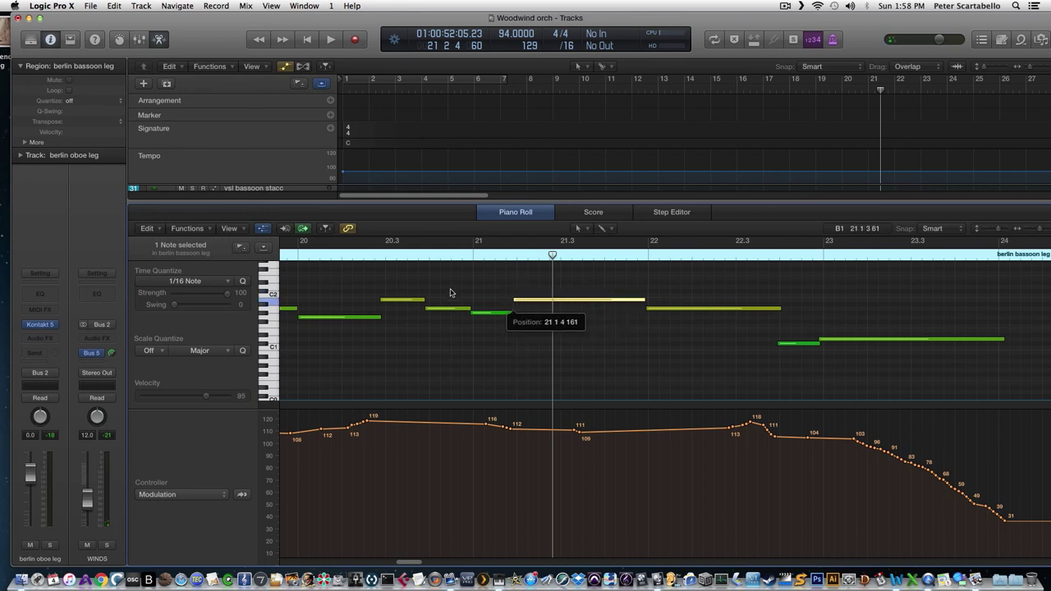
pyautogui.click(418, 258)
pyautogui.press('space')
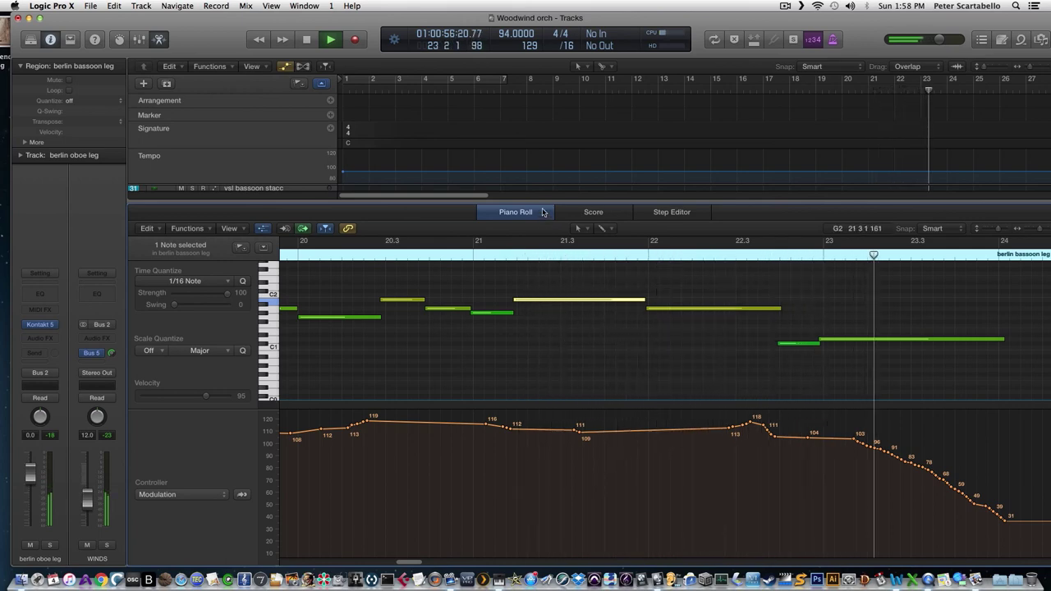
pyautogui.press('space')
pyautogui.press('p')
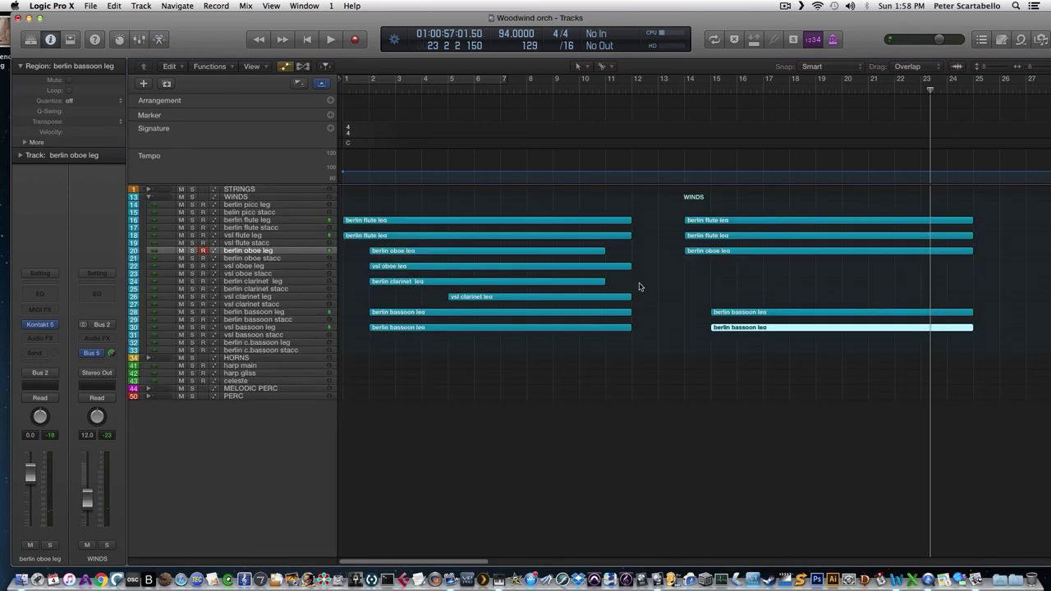
# - Play the alternative version from bar 14 to bar 23 and copy the new oboe region onto the vsl oboe leg track
pyautogui.click(684, 94)
pyautogui.press('space')
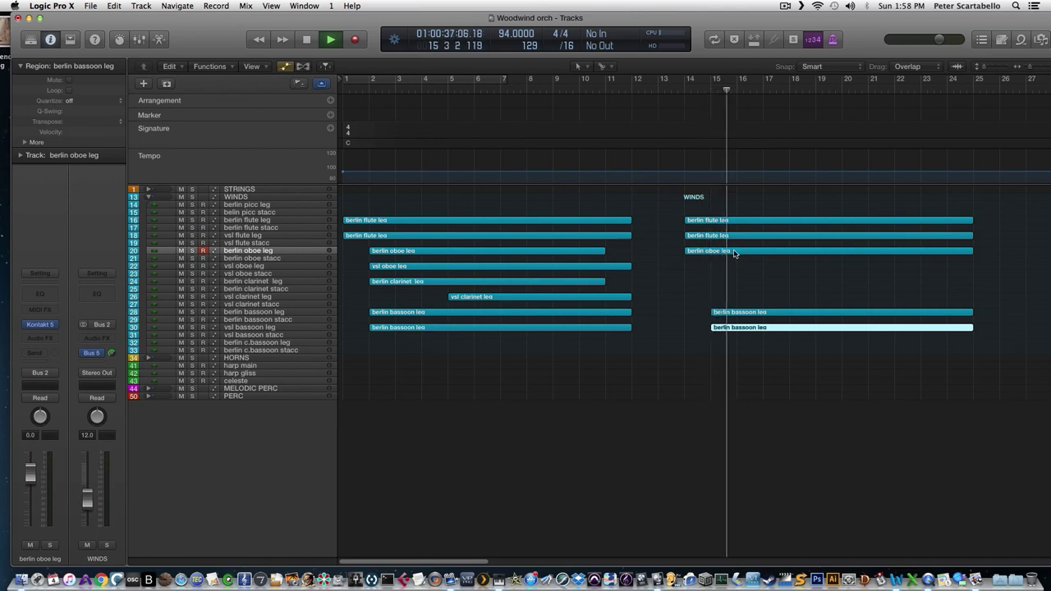
pyautogui.moveTo(736, 253); pyautogui.dragTo(733, 270)
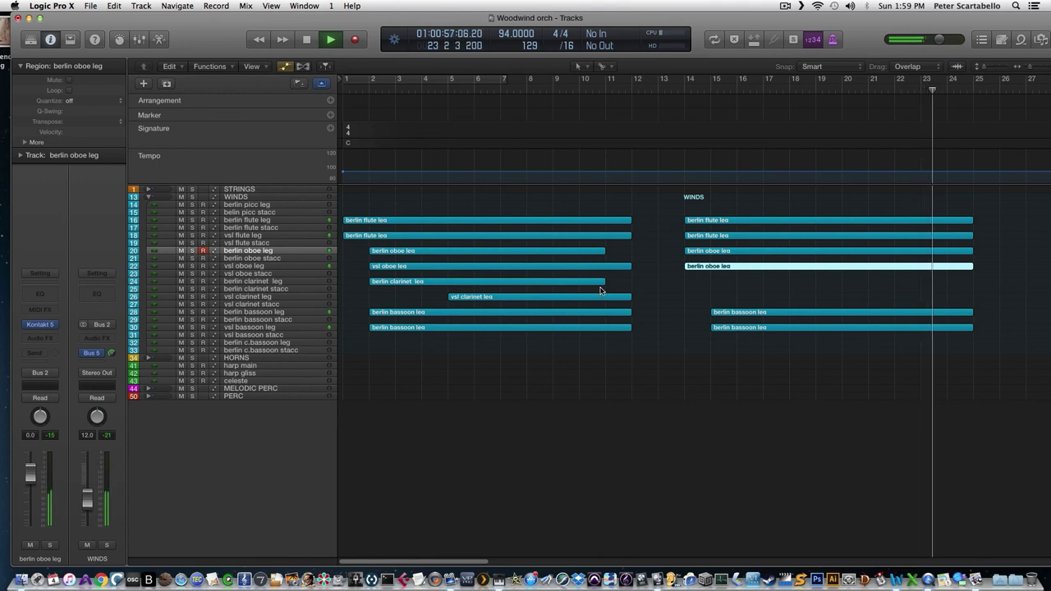
pyautogui.press('space')
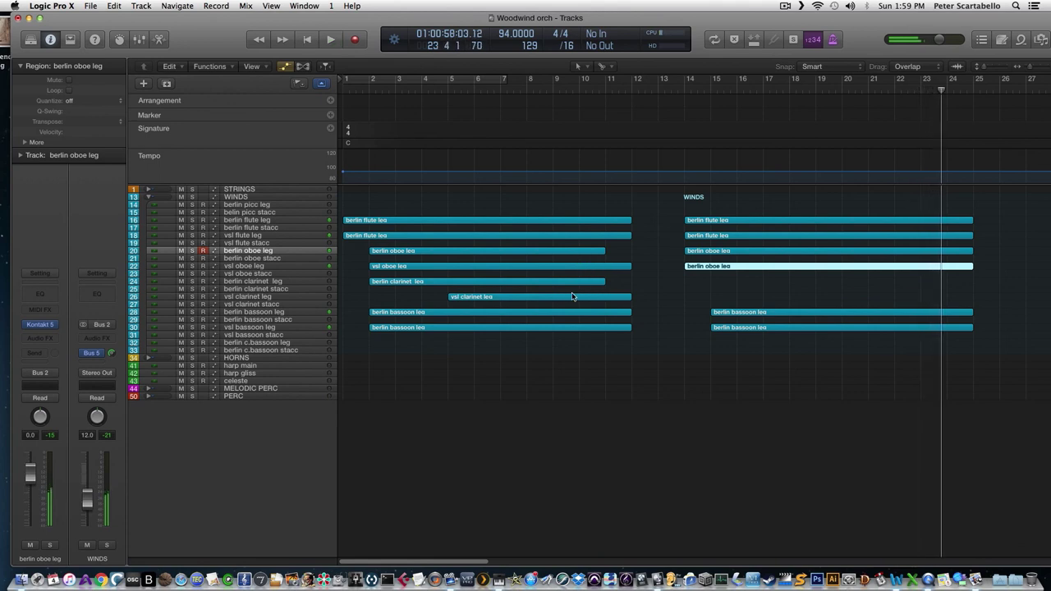
# - Record a clarinet part on the berlin clarinet leg track up to about bar 24 and copy the region onto the vsl clarinet leg track
pyautogui.click(251, 281)
pyautogui.click(670, 91)
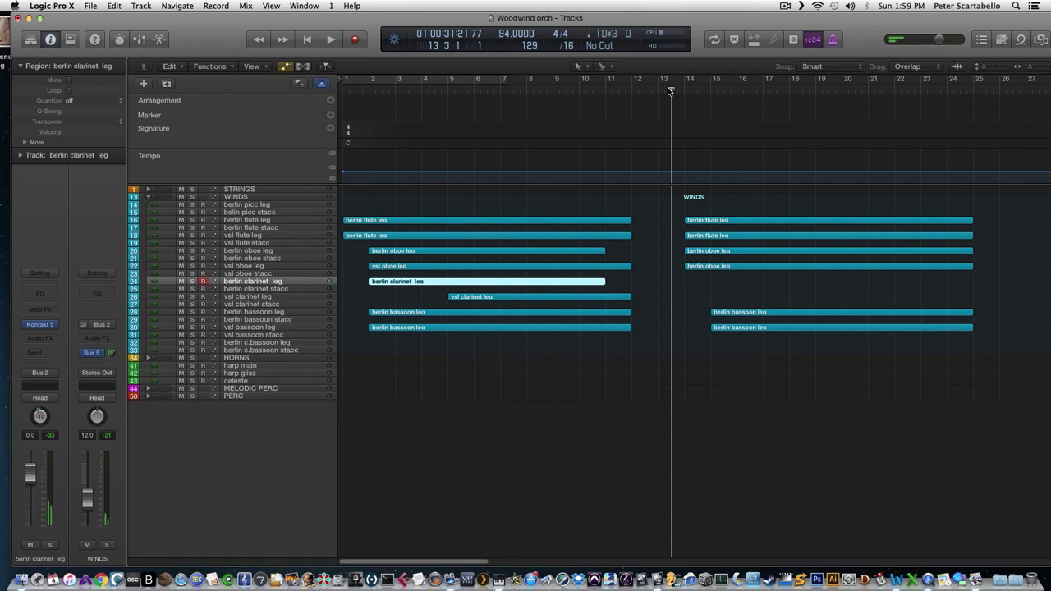
pyautogui.press('r')
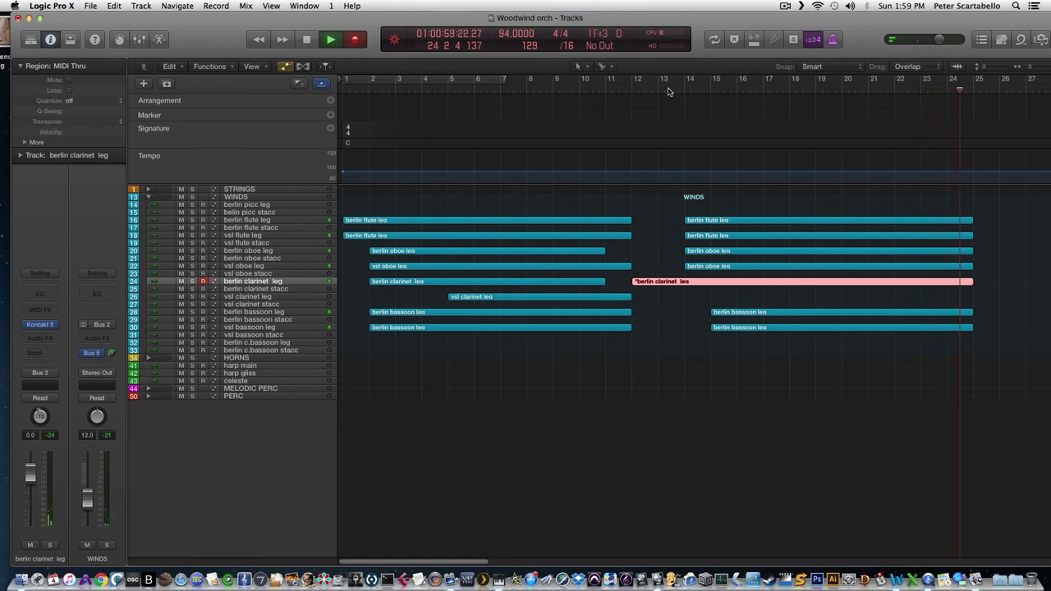
pyautogui.press('space')
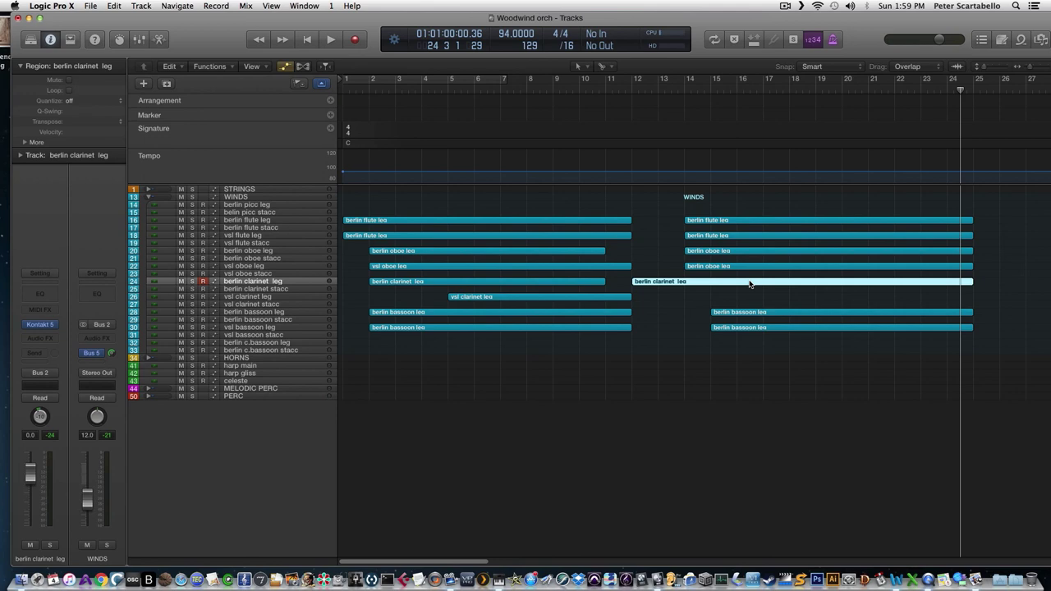
pyautogui.moveTo(749, 283); pyautogui.dragTo(749, 297)
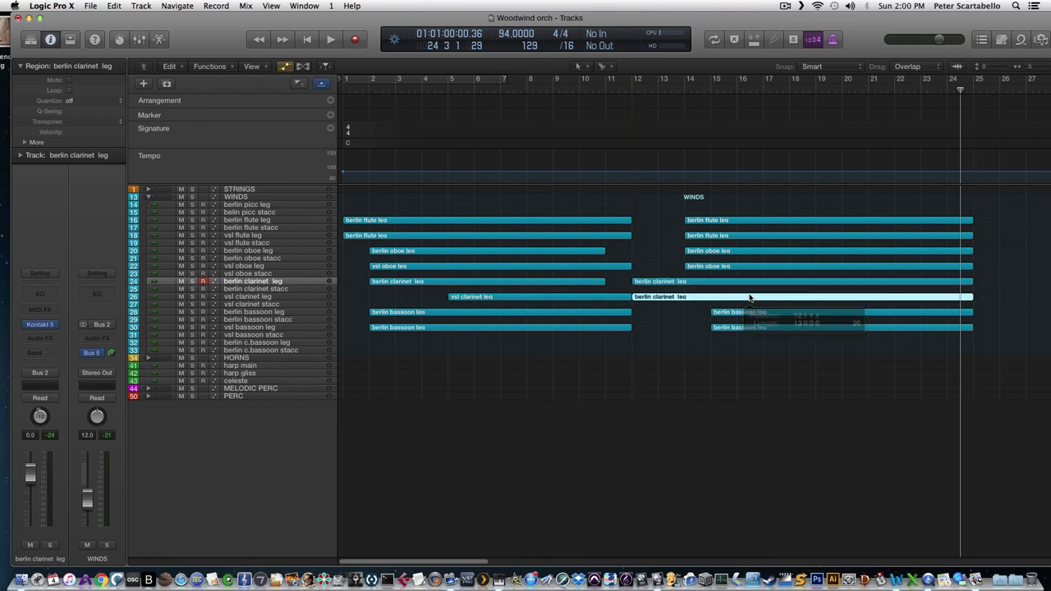
# - Lower the entire modulation curve of the new berlin oboe leg region by about 29, so its first point sits at 62
pyautogui.doubleClick(721, 253)
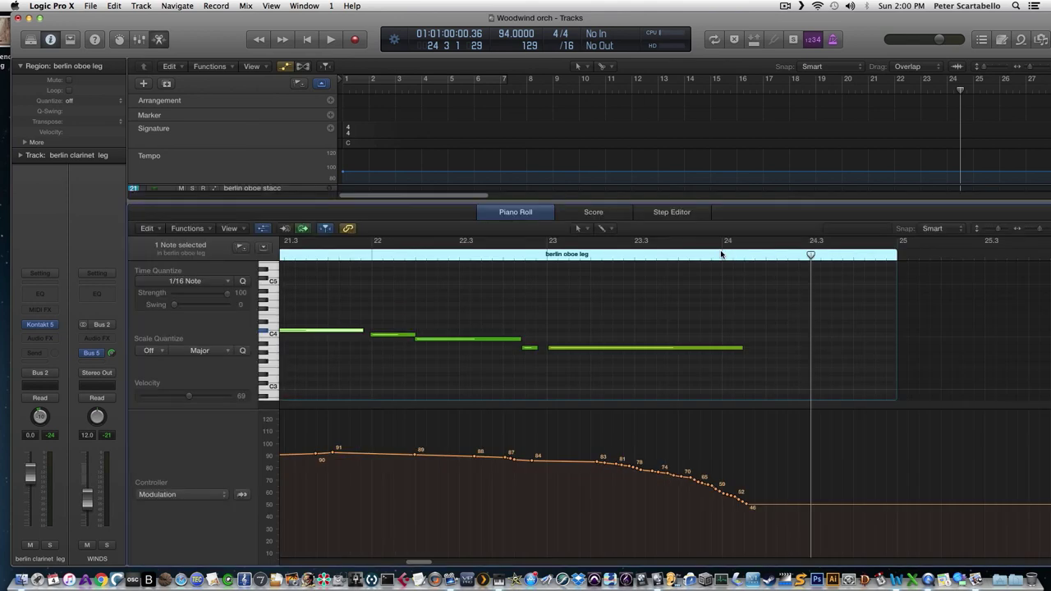
pyautogui.press('super+a')
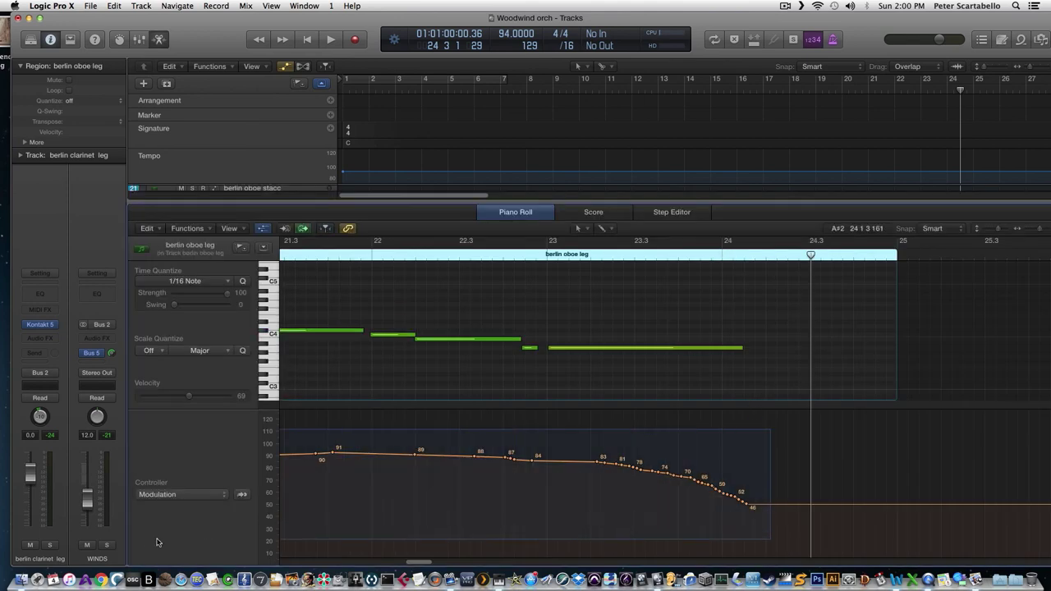
pyautogui.hscroll(-10, 770, 432)
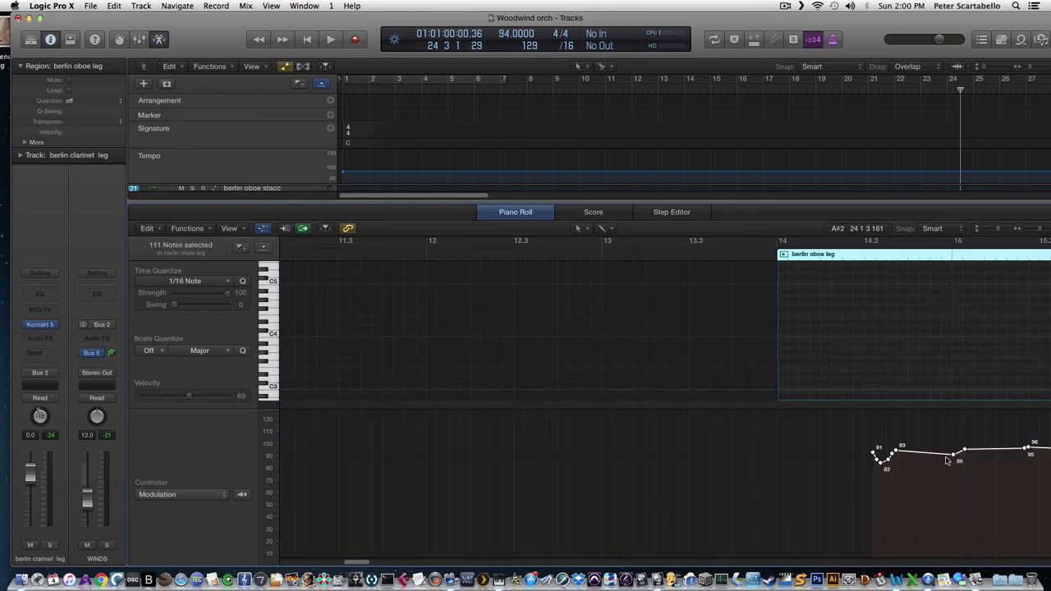
pyautogui.click(949, 457)
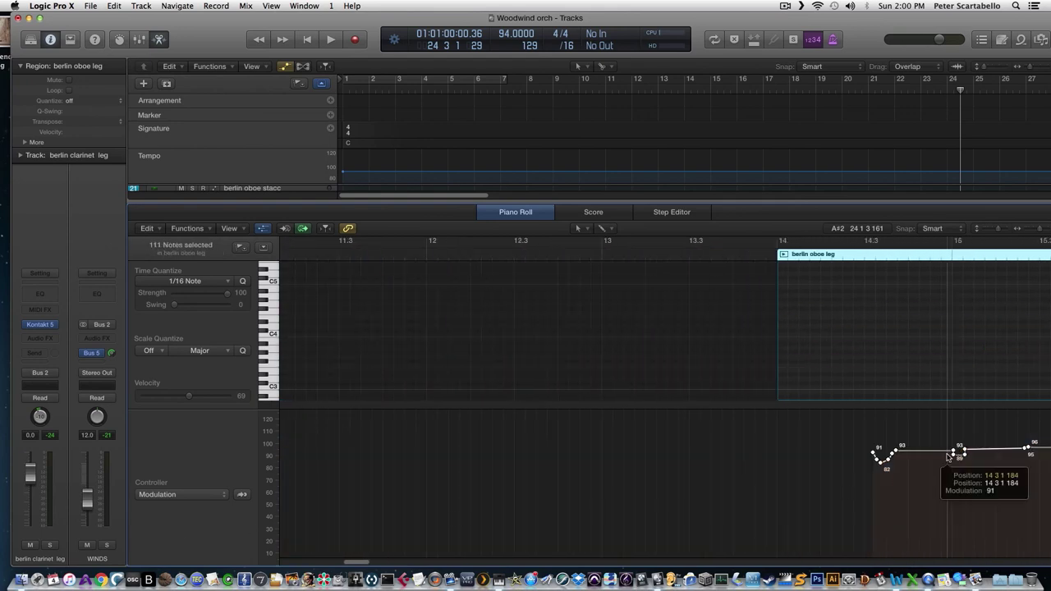
pyautogui.moveTo(949, 457); pyautogui.dragTo(949, 489)
pyautogui.press('space')
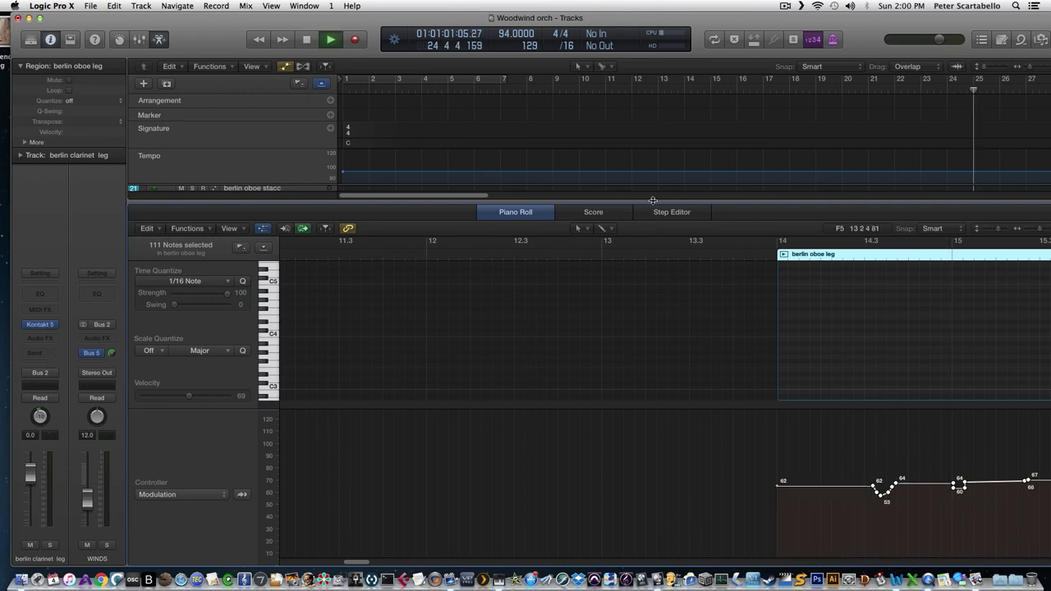
pyautogui.press('e')
pyautogui.press('space')
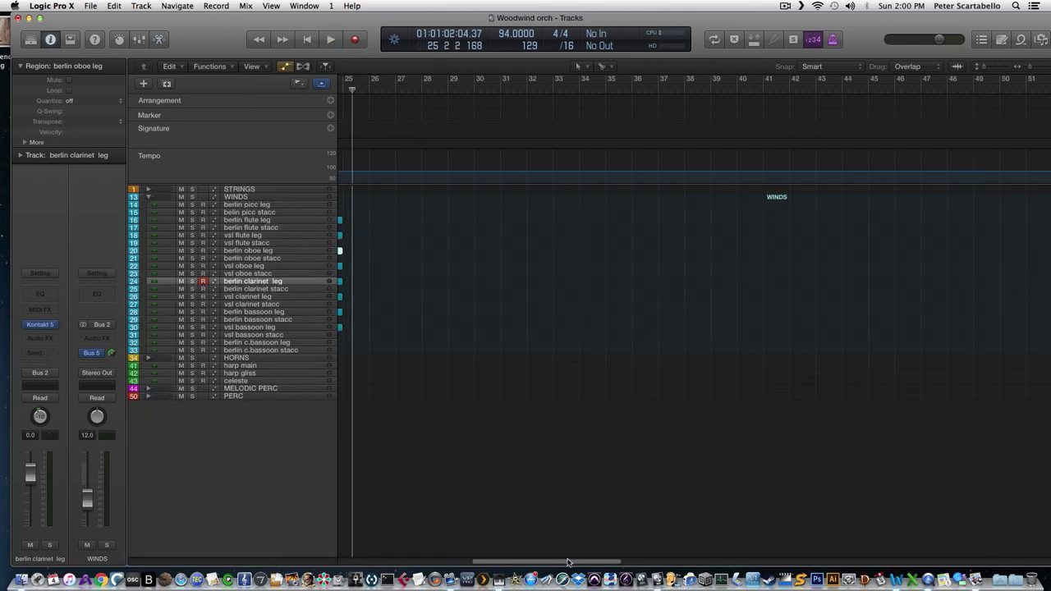
# - Replace the vsl oboe leg track's region at bar 14 with a fresh copy of the edited berlin oboe leg region
pyautogui.moveTo(567, 562); pyautogui.dragTo(470, 567)
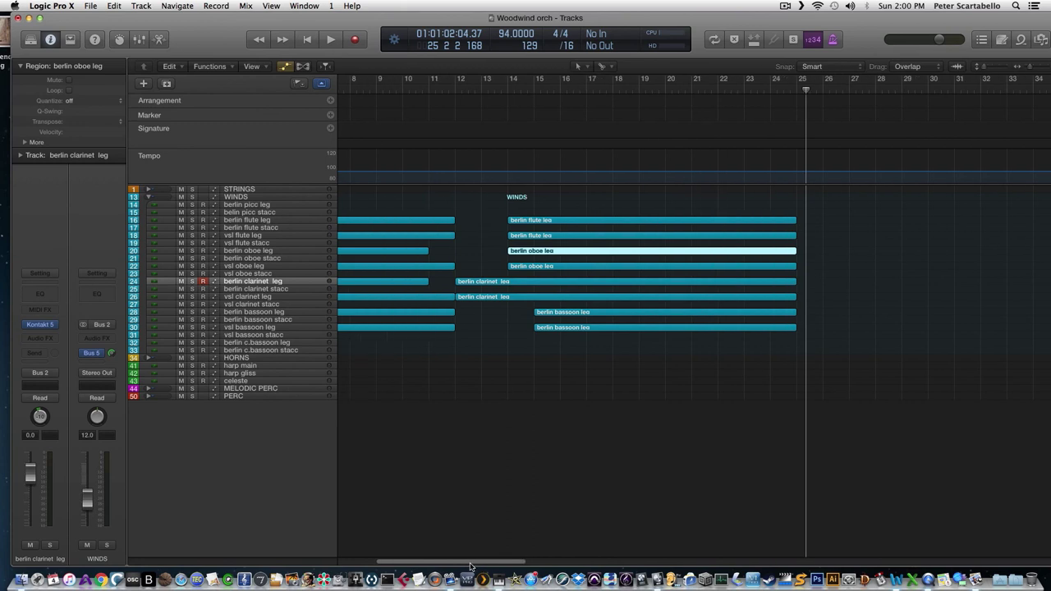
pyautogui.click(598, 268)
pyautogui.press('Delete')
pyautogui.click(601, 251)
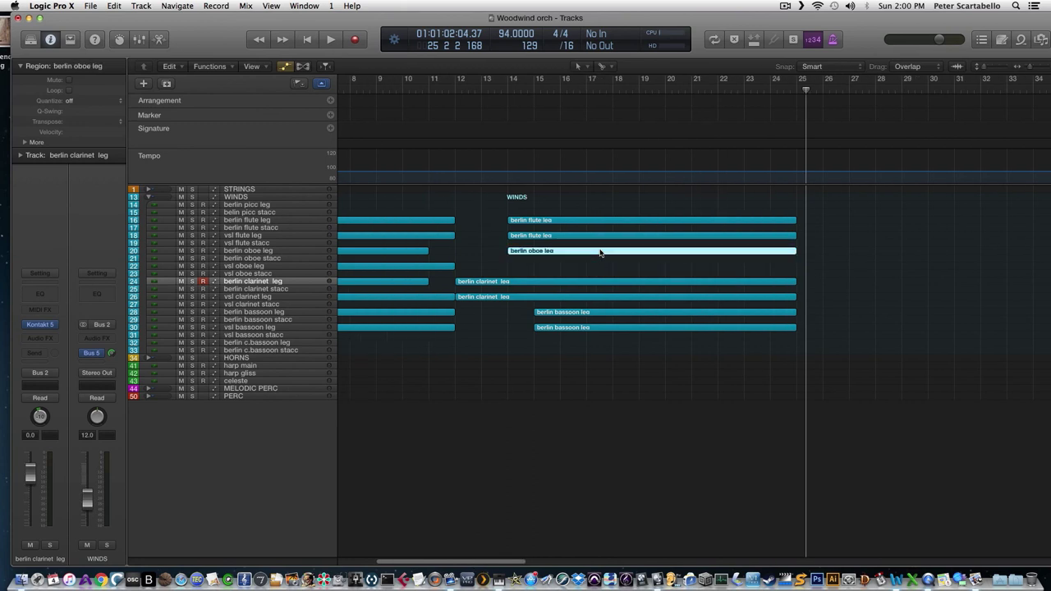
pyautogui.moveTo(601, 253); pyautogui.dragTo(598, 267)
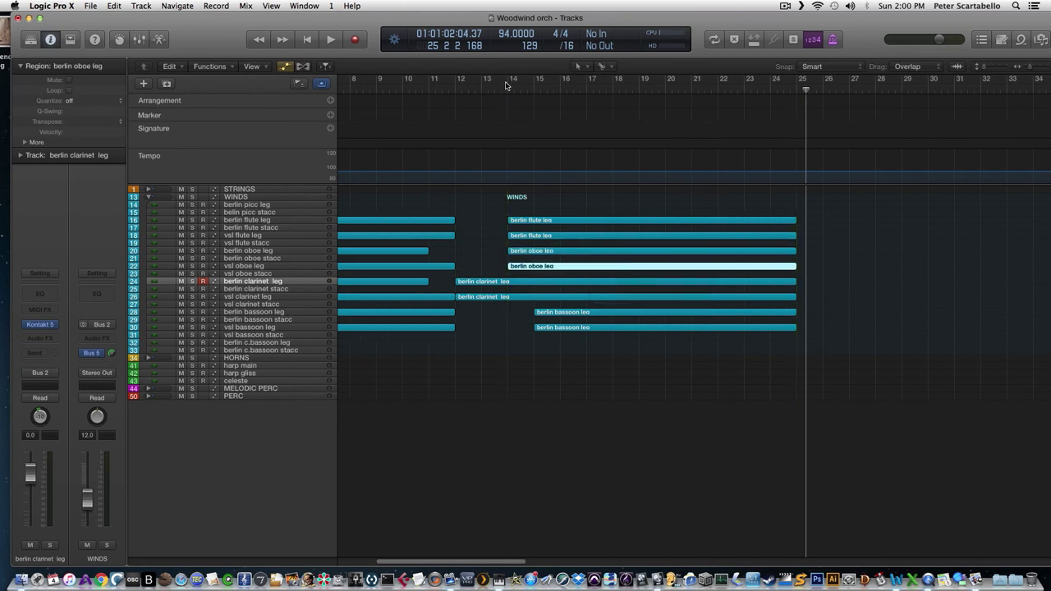
# - Play the alternative version from bar 14 to about bar 24 and replay its ending from late bar 20
pyautogui.click(520, 90)
pyautogui.press('space')
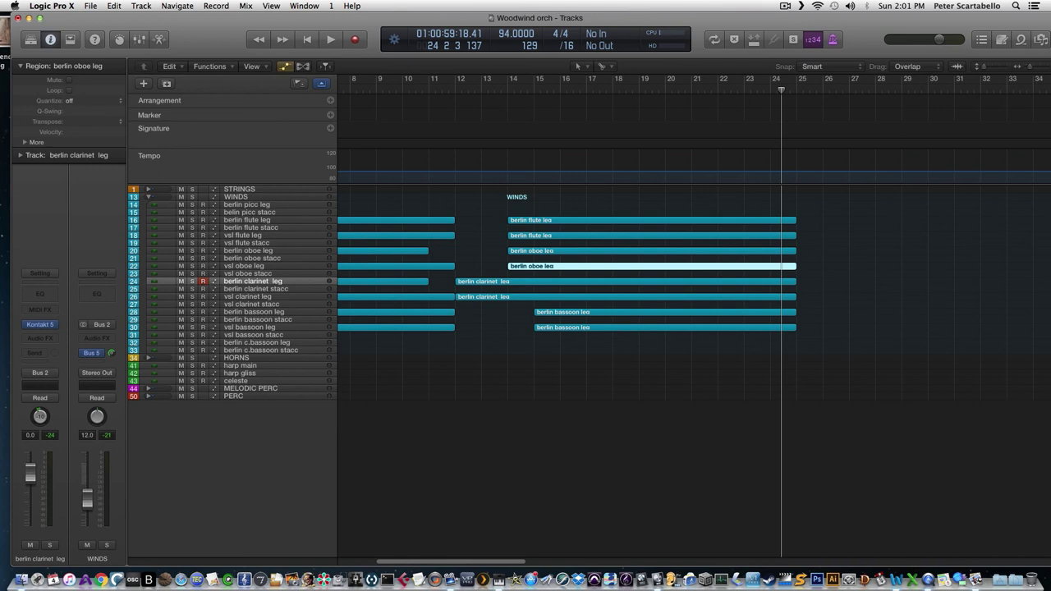
pyautogui.click(682, 91)
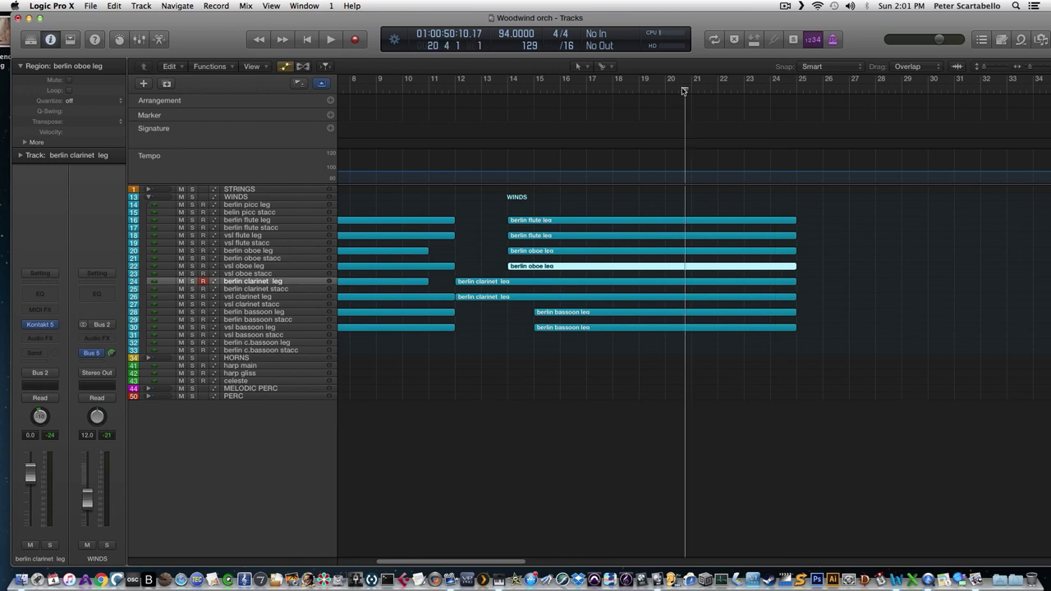
pyautogui.press('space')
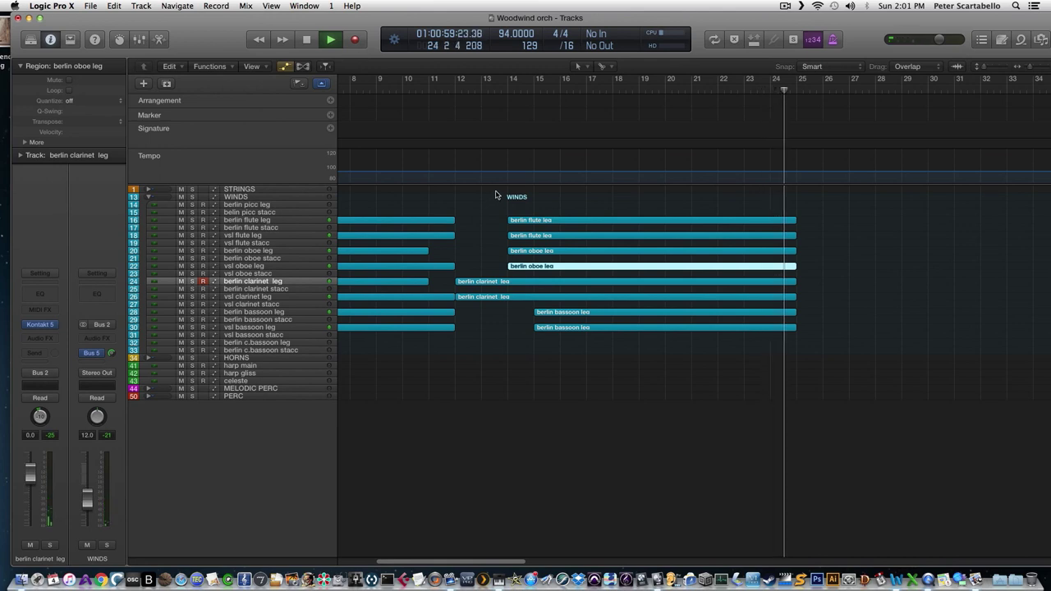
pyautogui.press('space')
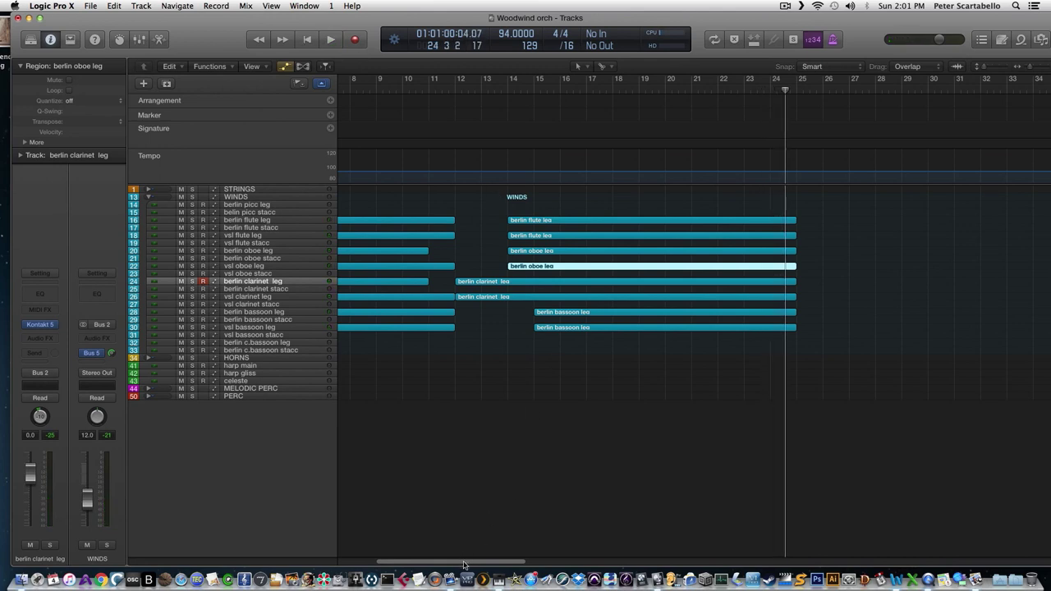
pyautogui.moveTo(464, 561); pyautogui.dragTo(489, 561)
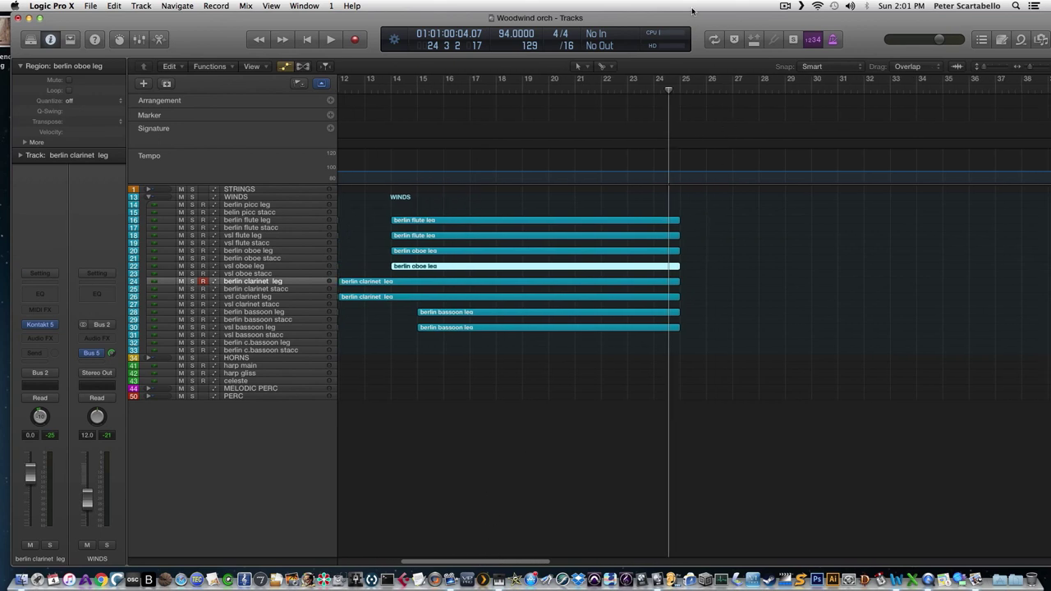